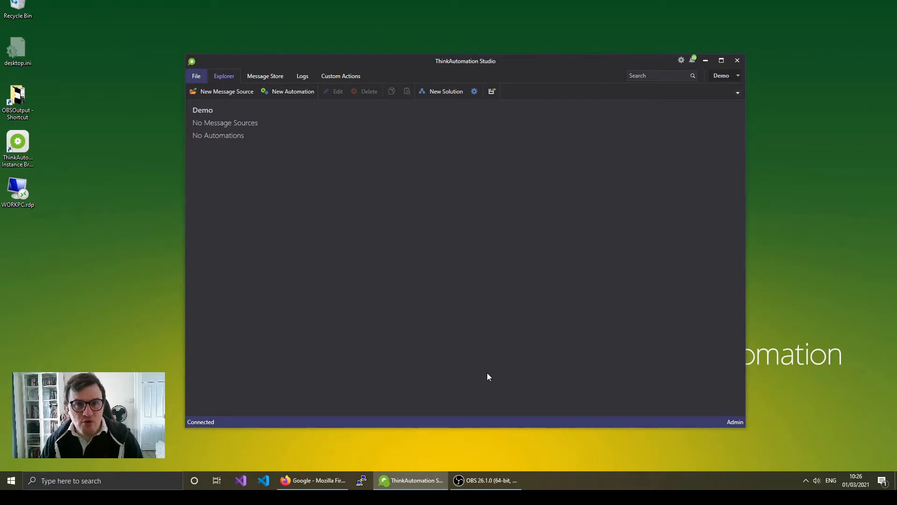
- Create a new message source named MyWebform with the Web Form source type
left_click(221, 92)
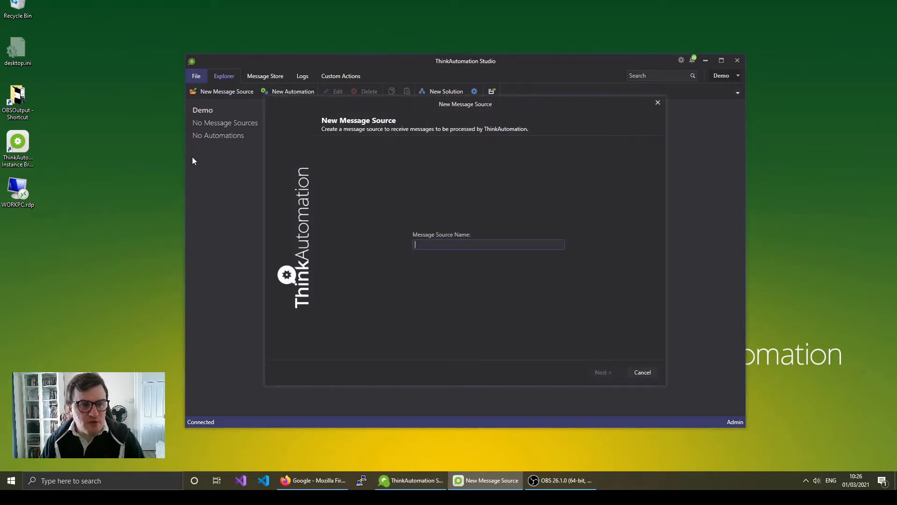
type("MyWebform")
left_click(603, 373)
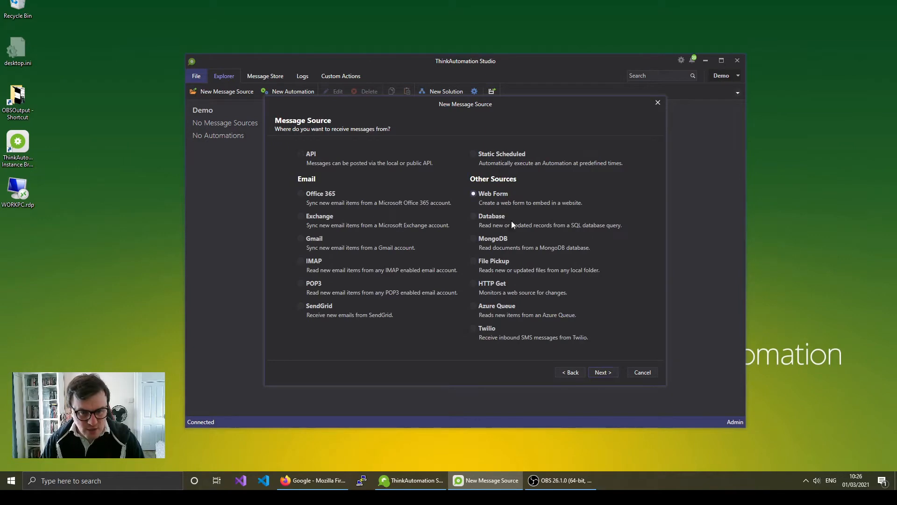
left_click(604, 372)
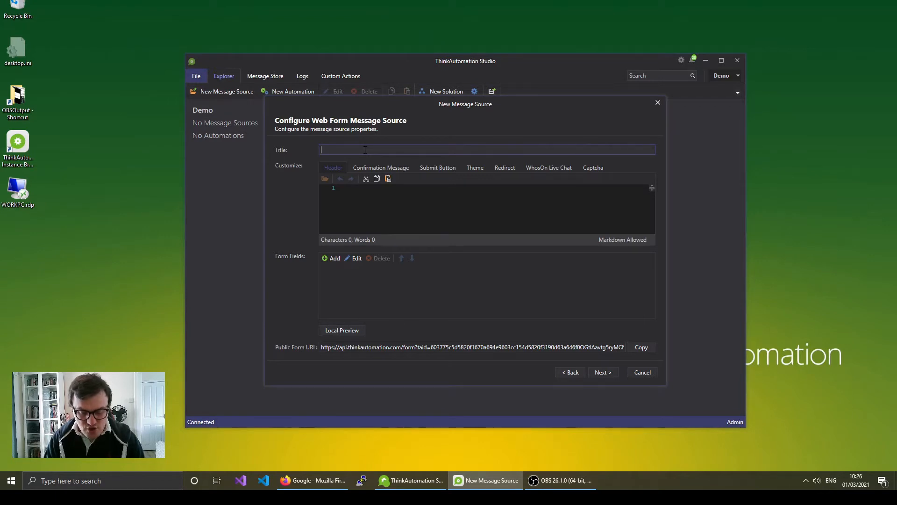
- Title the form 'Your Name Form' and set its header to 'Welcome to our form'
type("Your Nam")
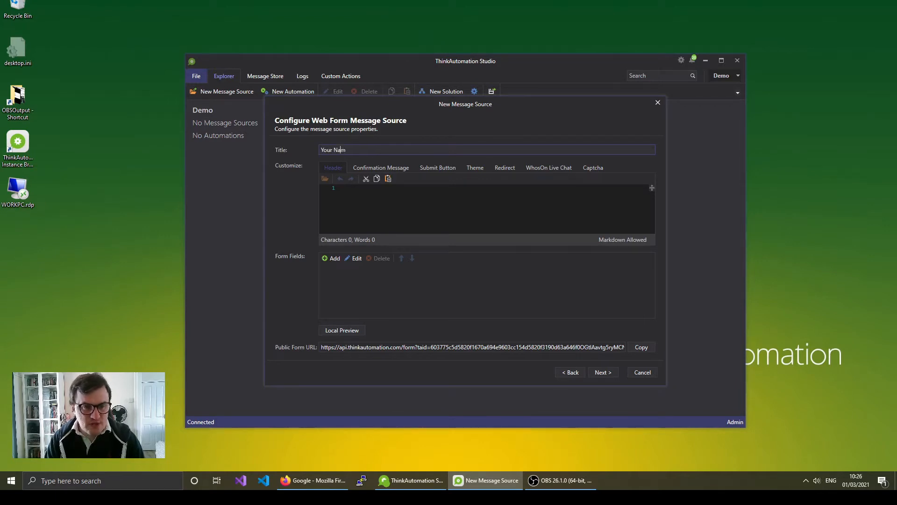
type("e Form")
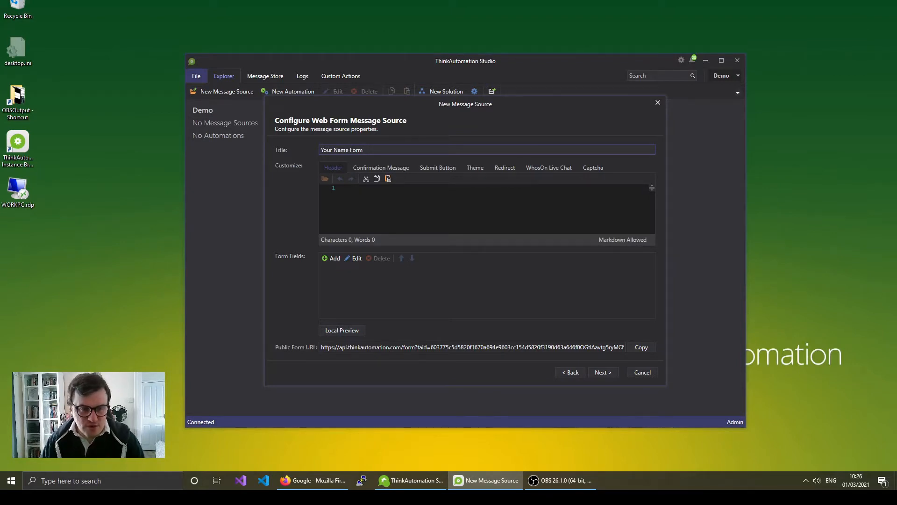
left_click(390, 197)
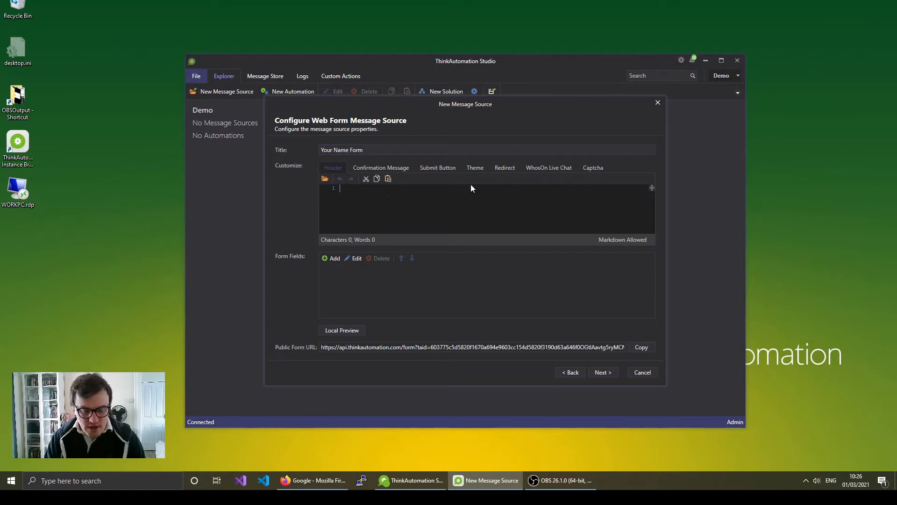
type("Welcome to our form")
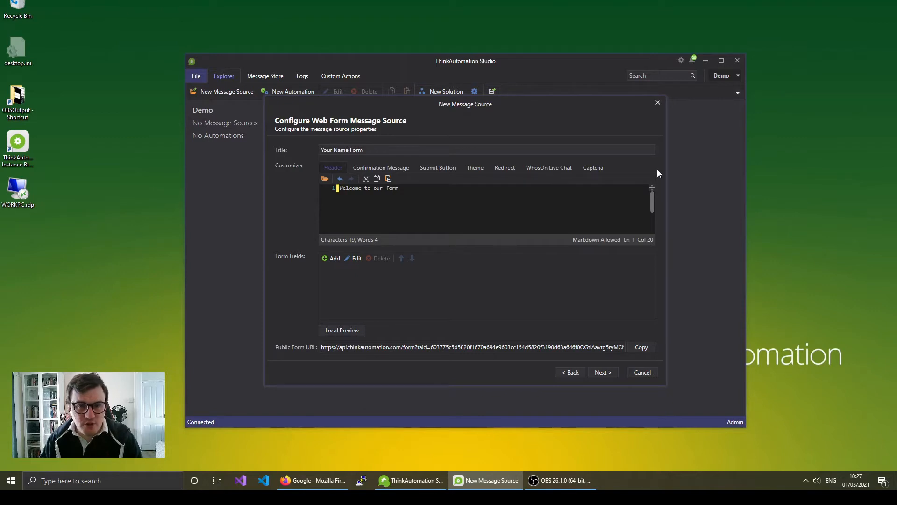
- Replace the confirmation message with 'Great! Thanks for getting in touch!'
left_click(404, 169)
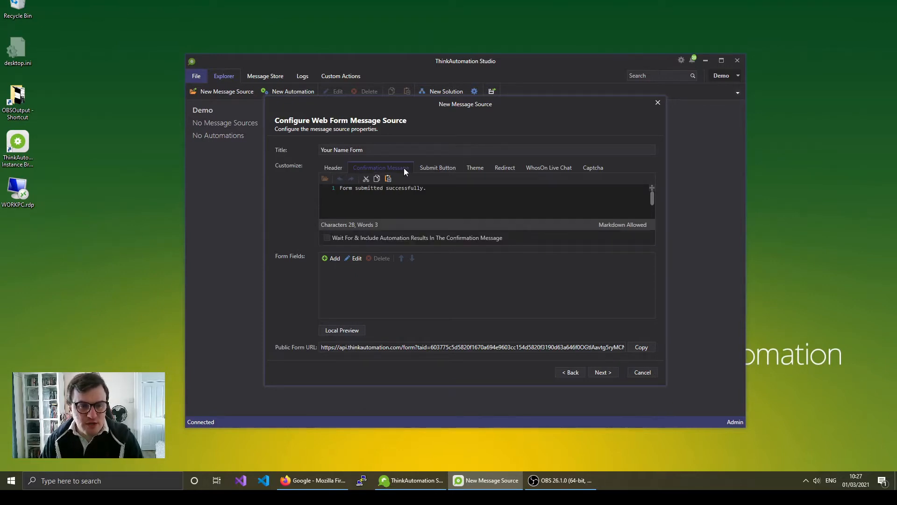
left_click(333, 168)
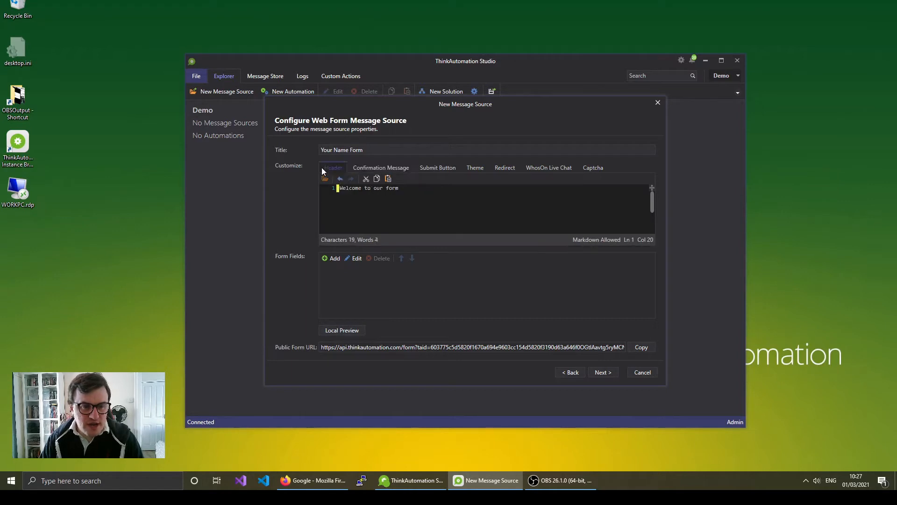
left_click(391, 166)
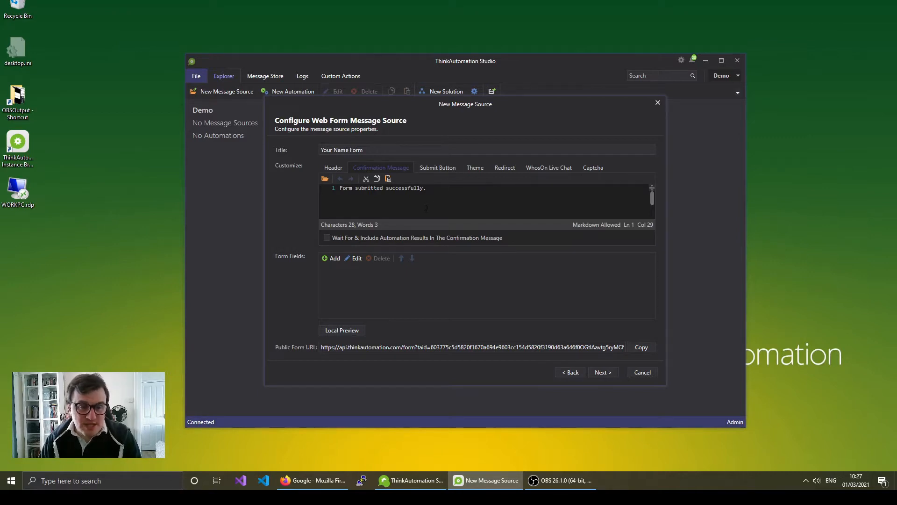
key("ctrl+a")
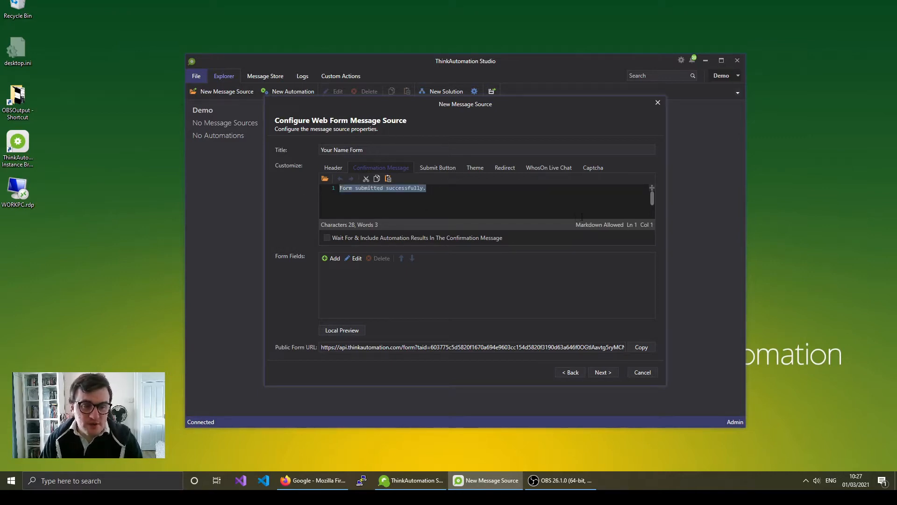
type("Grea")
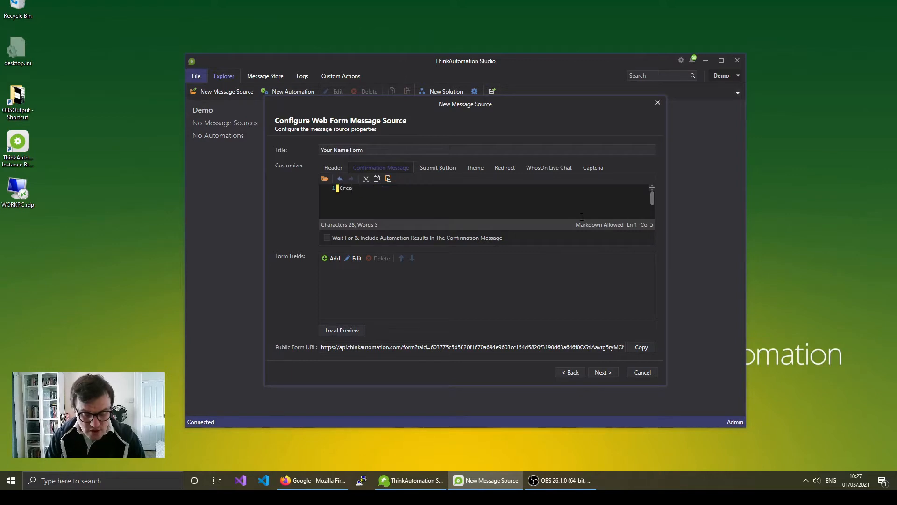
type("t! Tha")
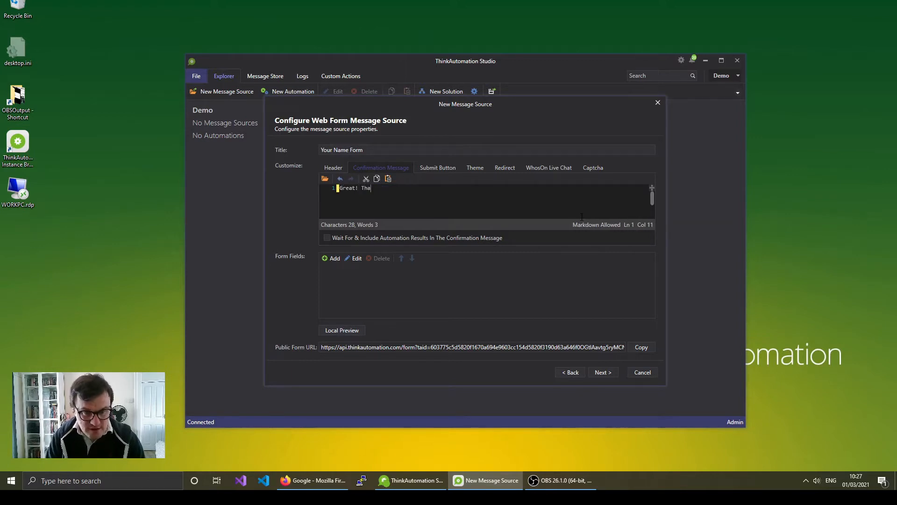
type("nks for gettingin t")
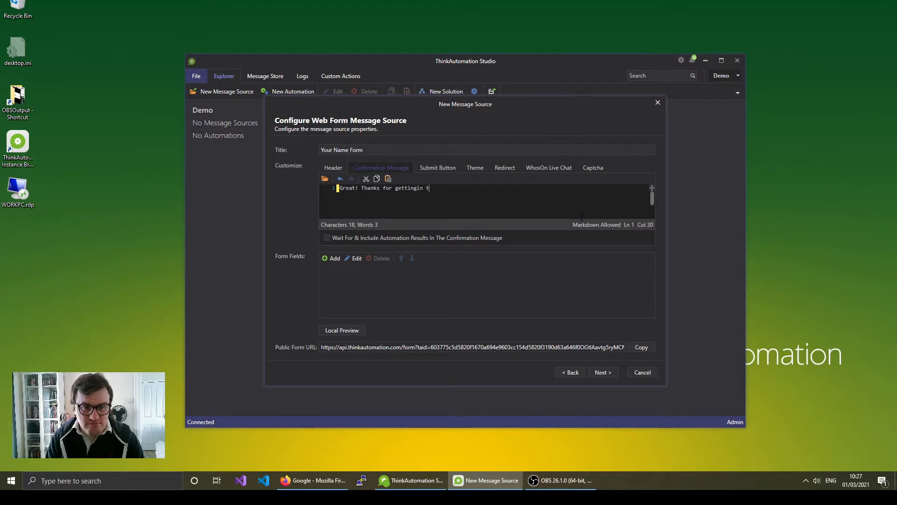
key("BackSpace")
type("in touch!")
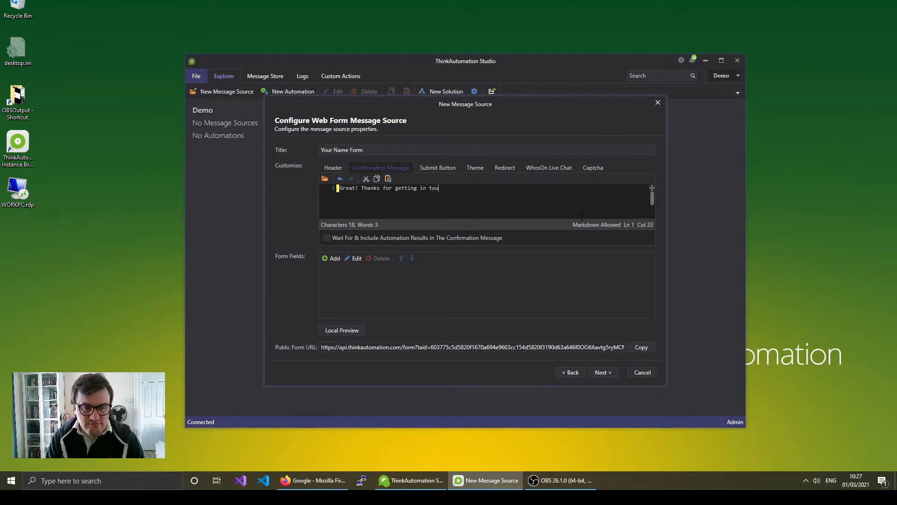
- Change the submit button text to Send
left_click(440, 169)
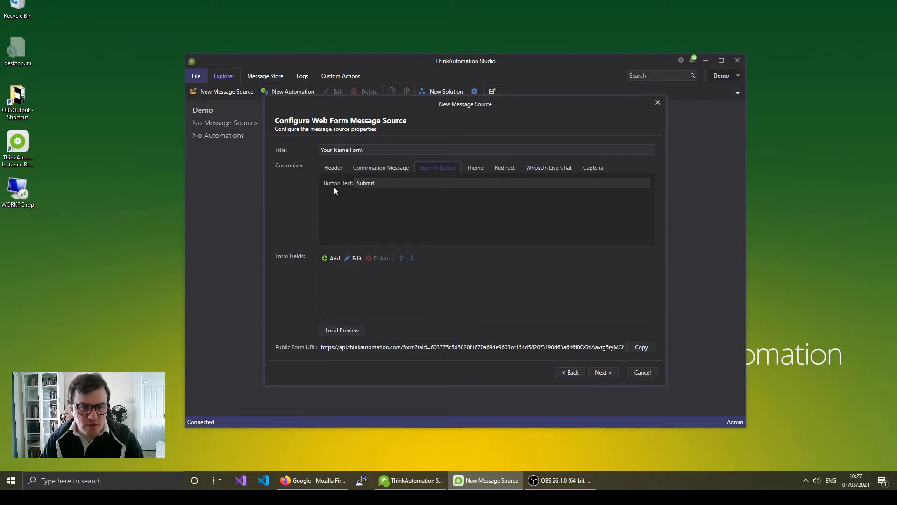
left_click_drag(392, 183, 310, 177)
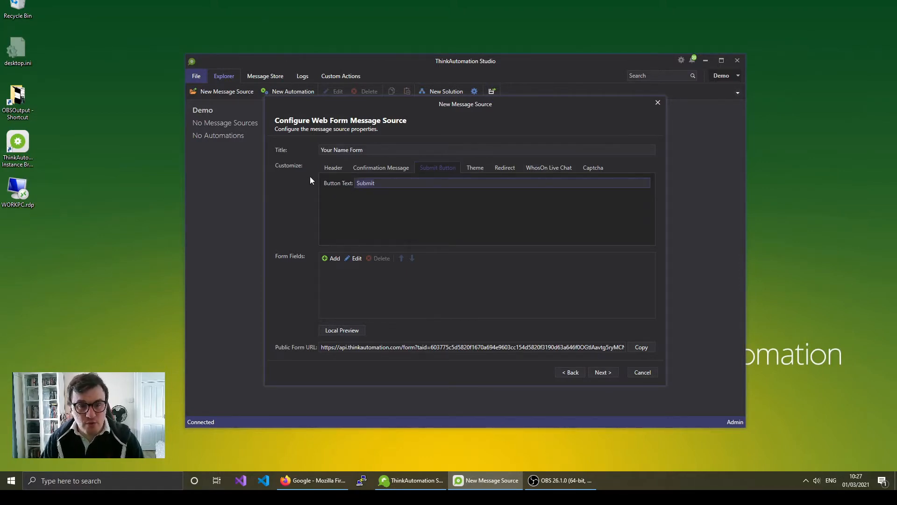
type("Send")
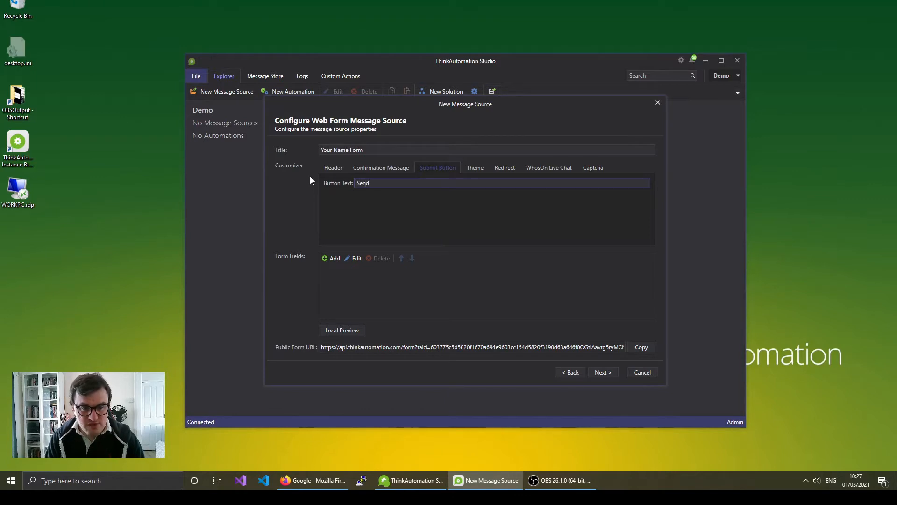
- Set the form's theme colour to Dark, leaving the background unchanged, and check the empty redirect setting
left_click(475, 167)
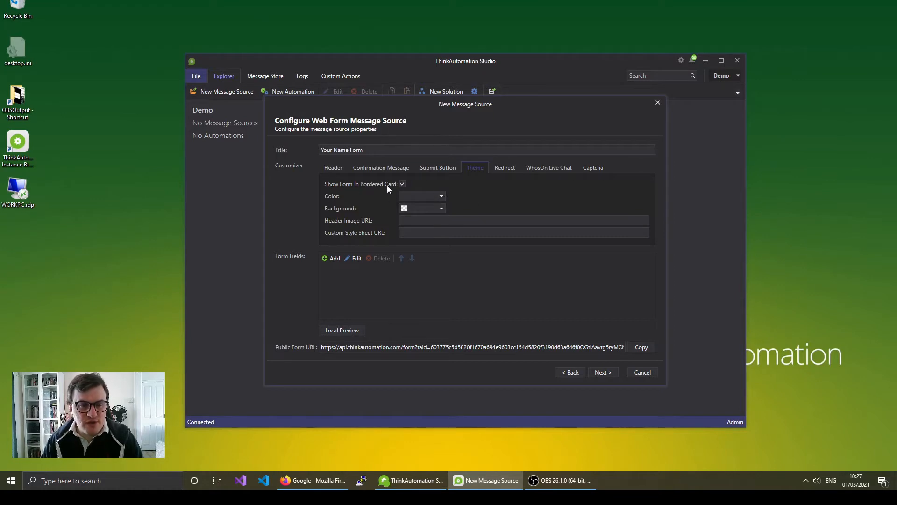
left_click(442, 196)
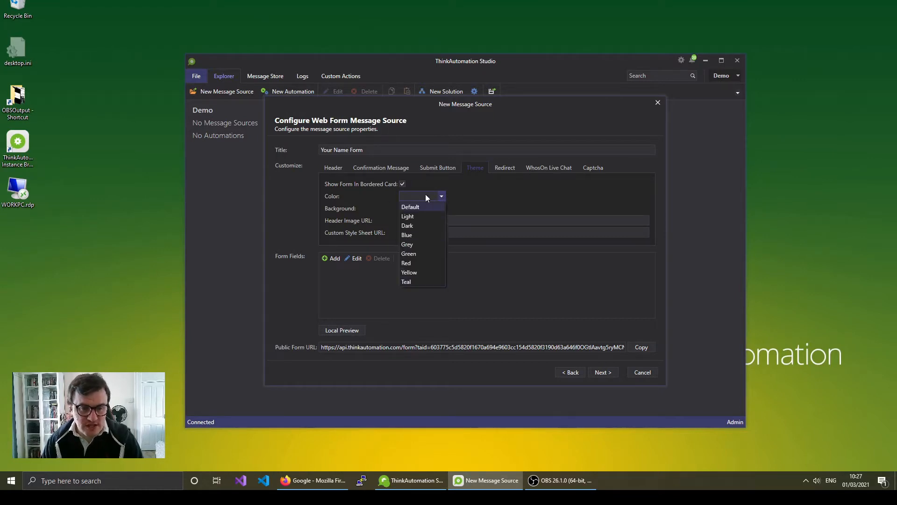
left_click(414, 225)
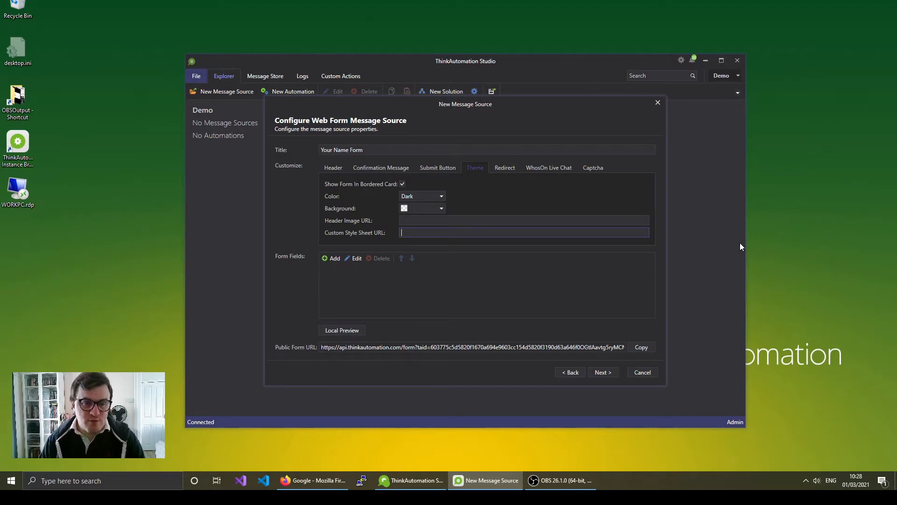
left_click(440, 207)
left_click(473, 198)
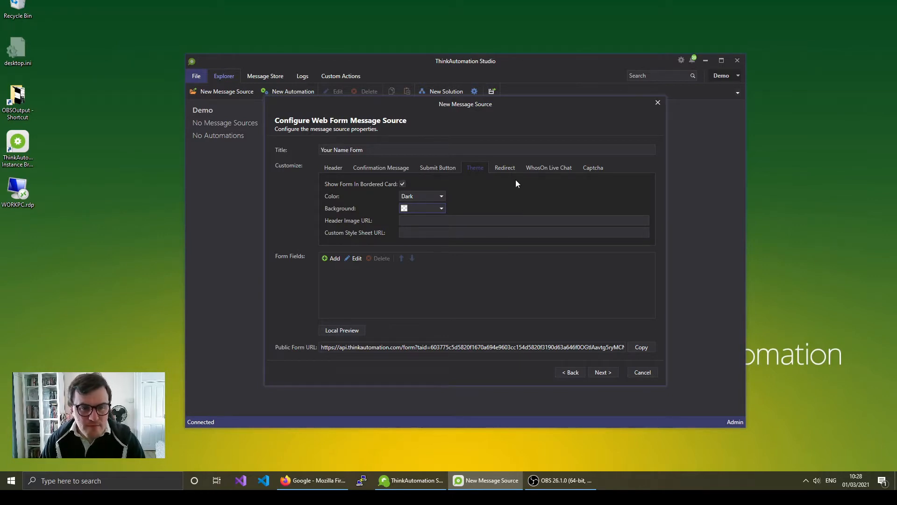
left_click(508, 168)
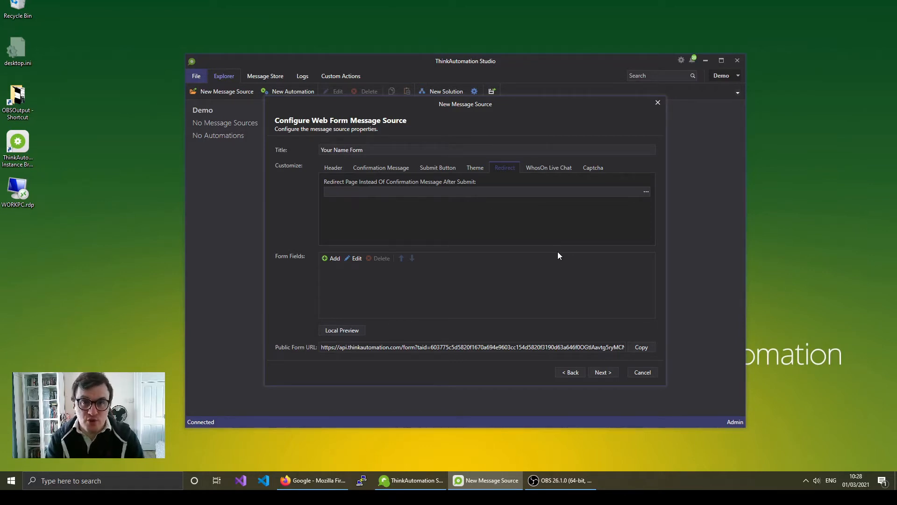
- Review the Live Chat and Captcha options, then add a new form field
left_click(548, 166)
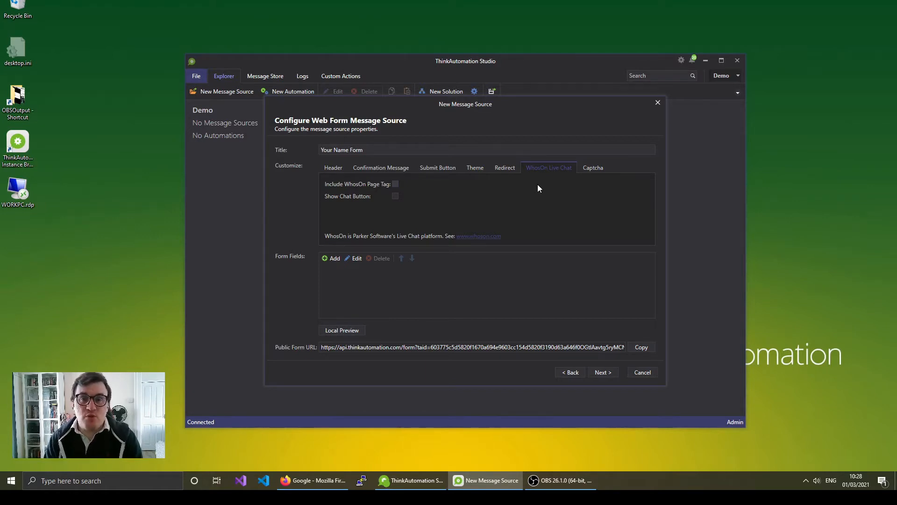
left_click(594, 171)
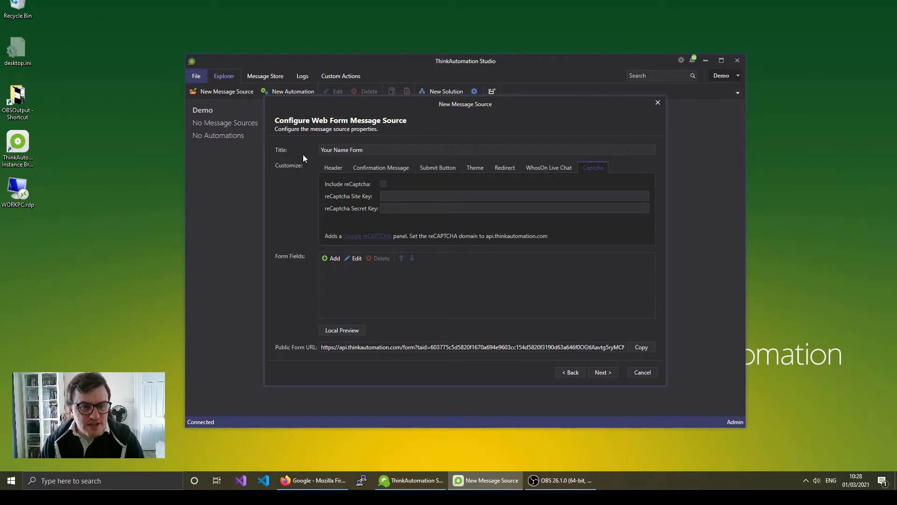
left_click(333, 167)
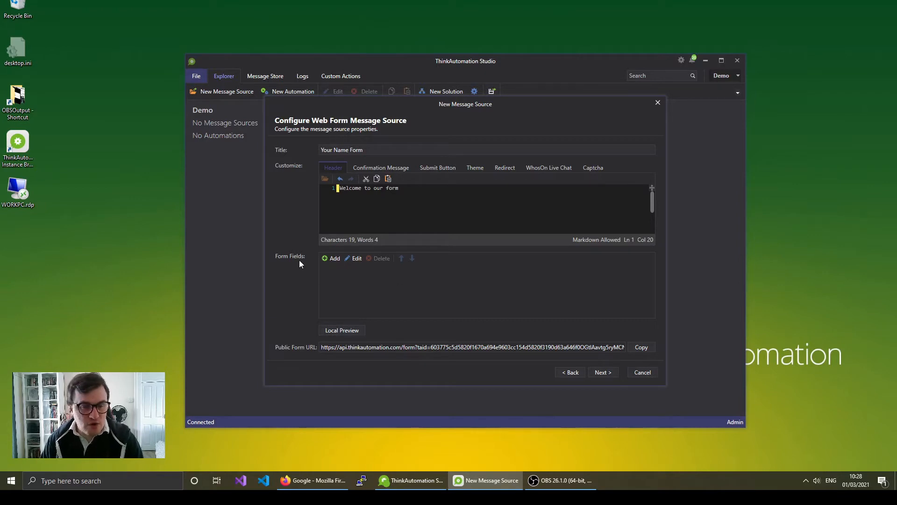
left_click(332, 260)
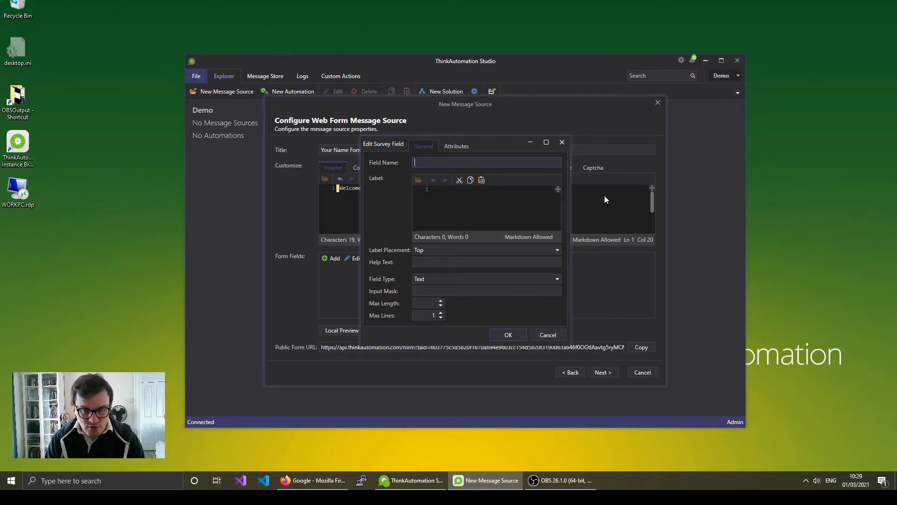
- Name the field EnteredName, label it 'Enter your name:' with help text 'Your full name'
type("nteredName")
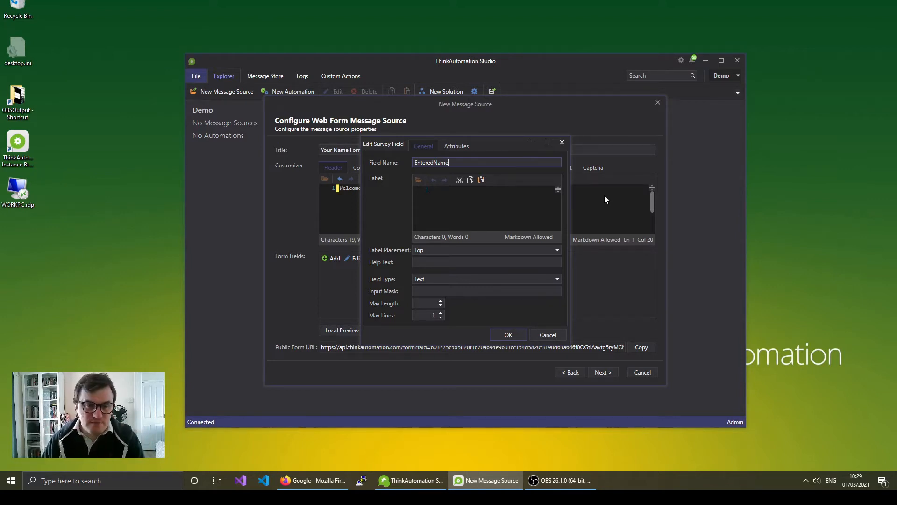
key("Tab")
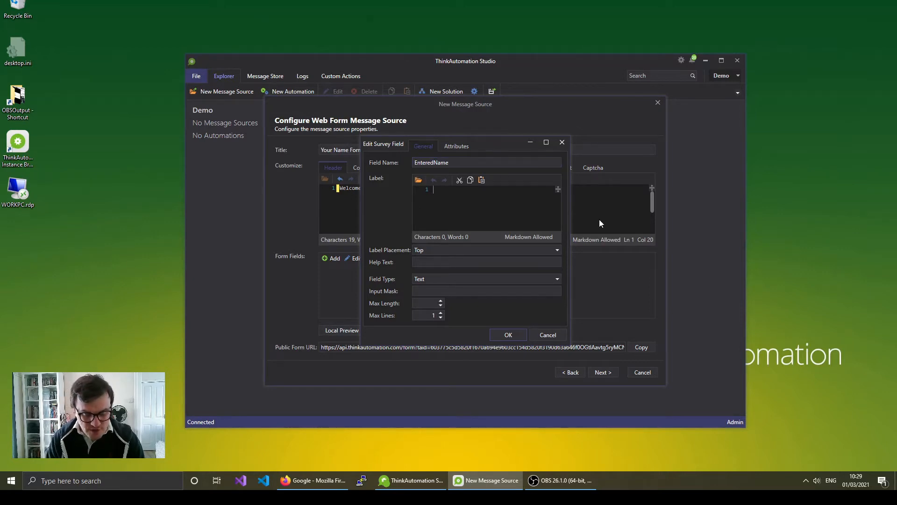
type("Enter you ")
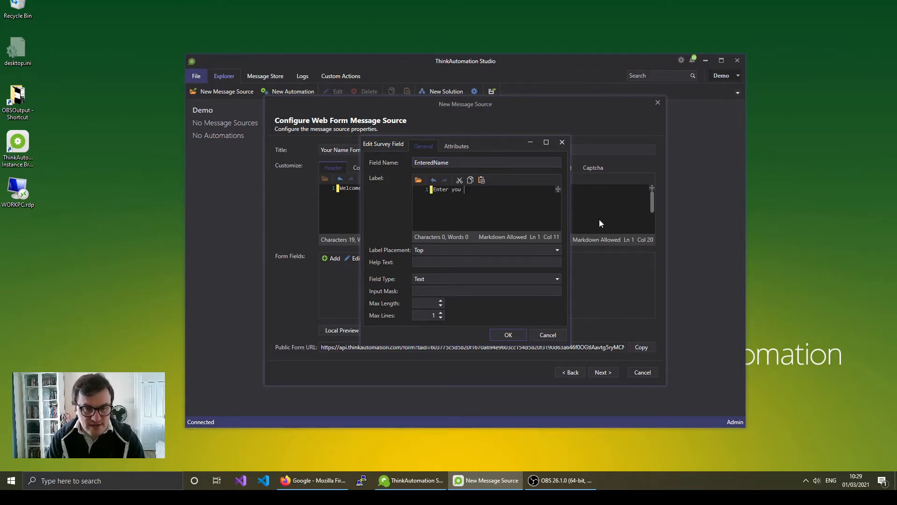
type(" name:")
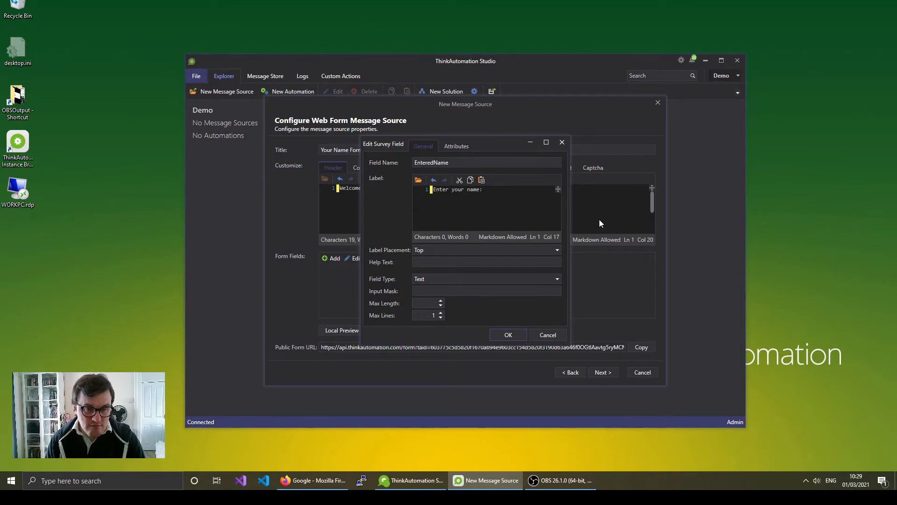
left_click(452, 263)
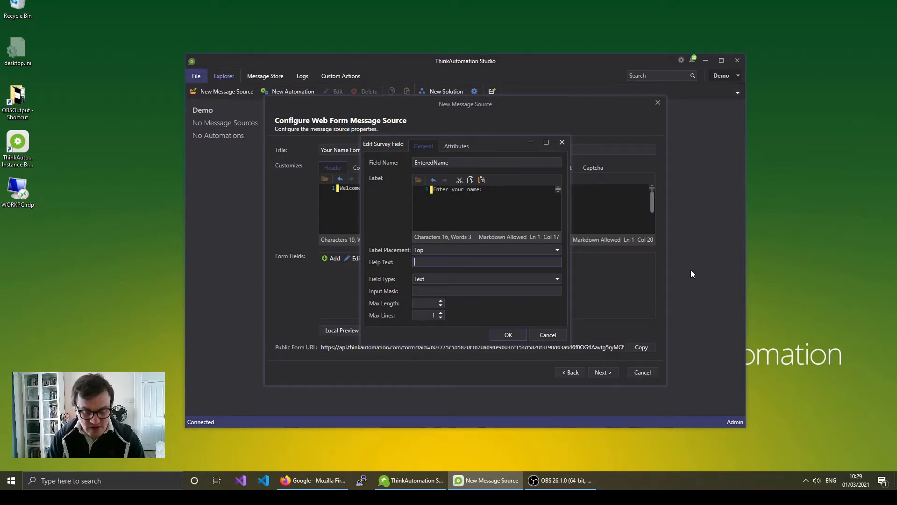
type("Your full name")
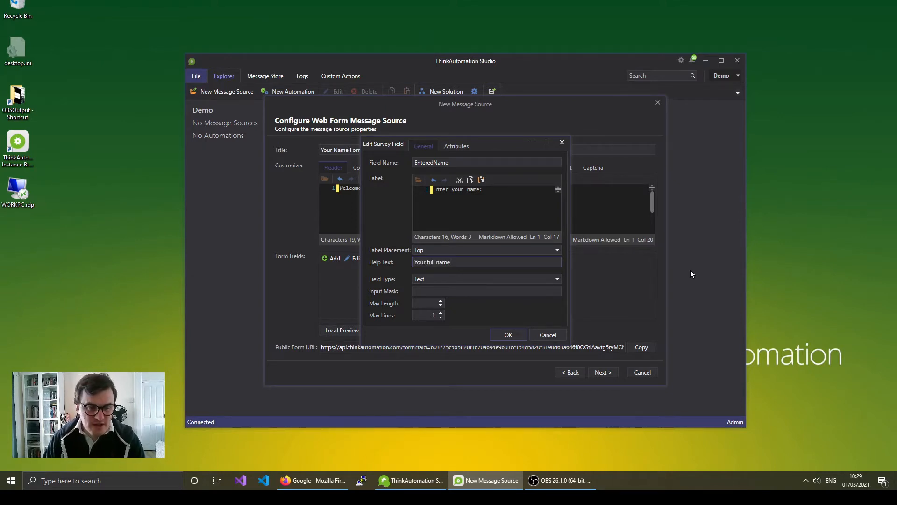
left_click(451, 279)
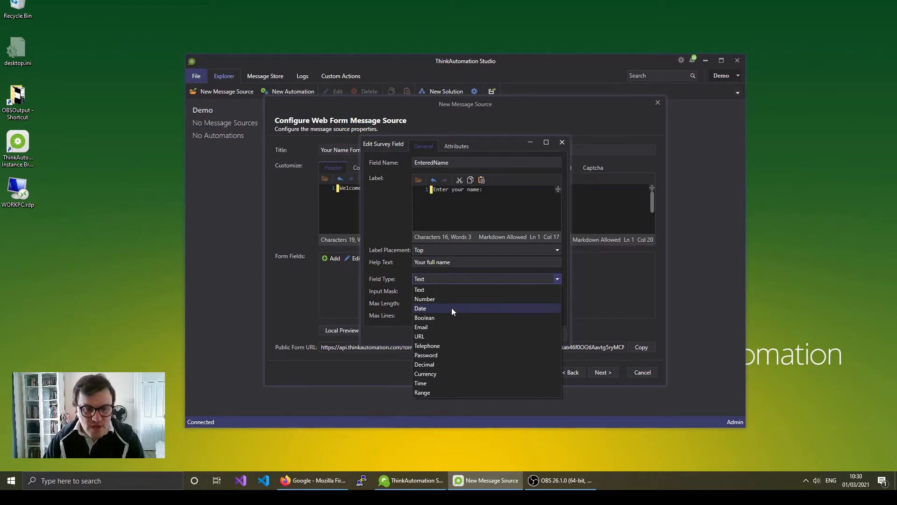
- Save EnteredName as a Text field and preview the form locally
left_click(439, 290)
left_click(487, 198)
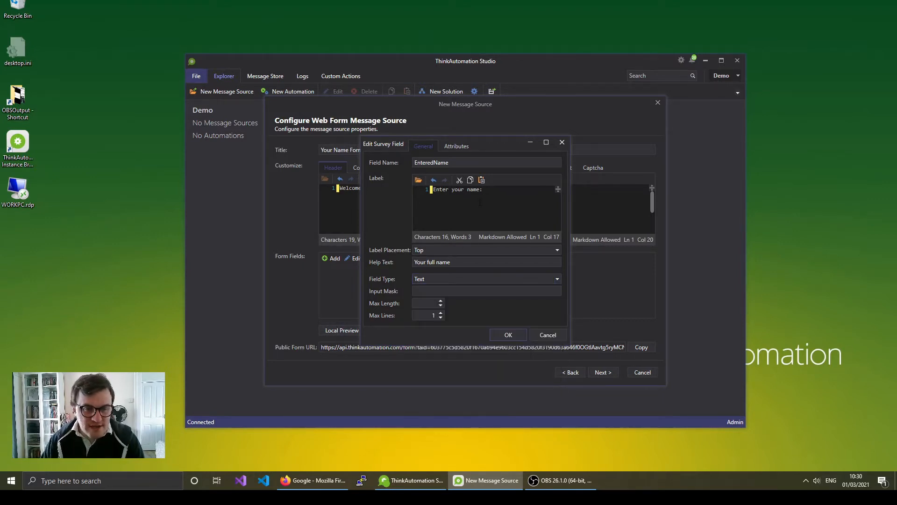
left_click(508, 335)
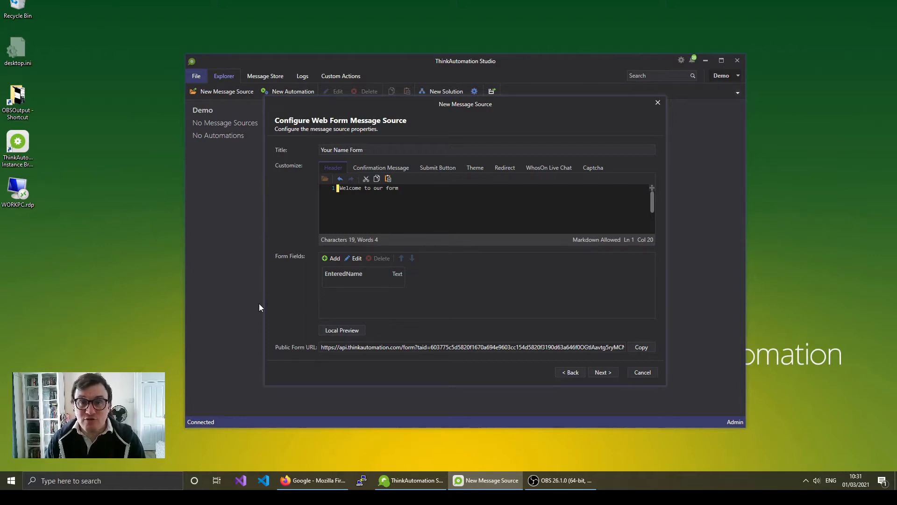
left_click(343, 329)
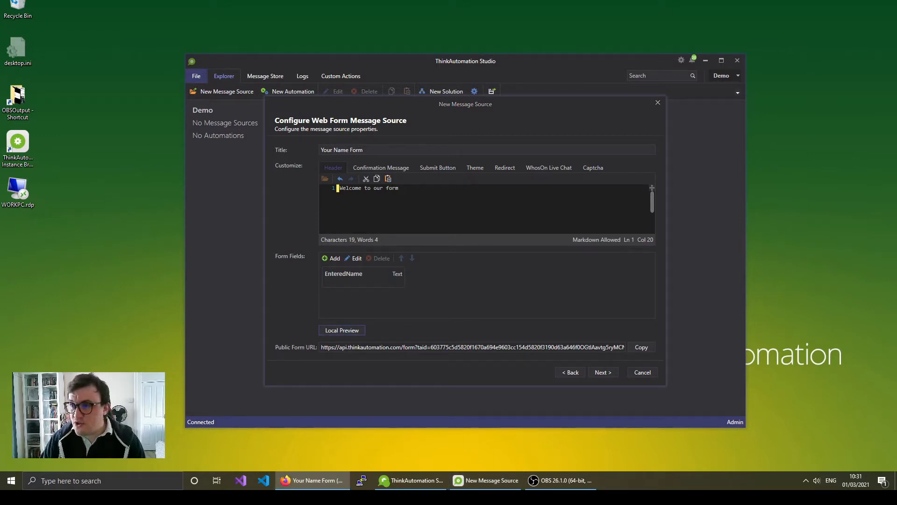
left_click_drag(896, 61, 418, 72)
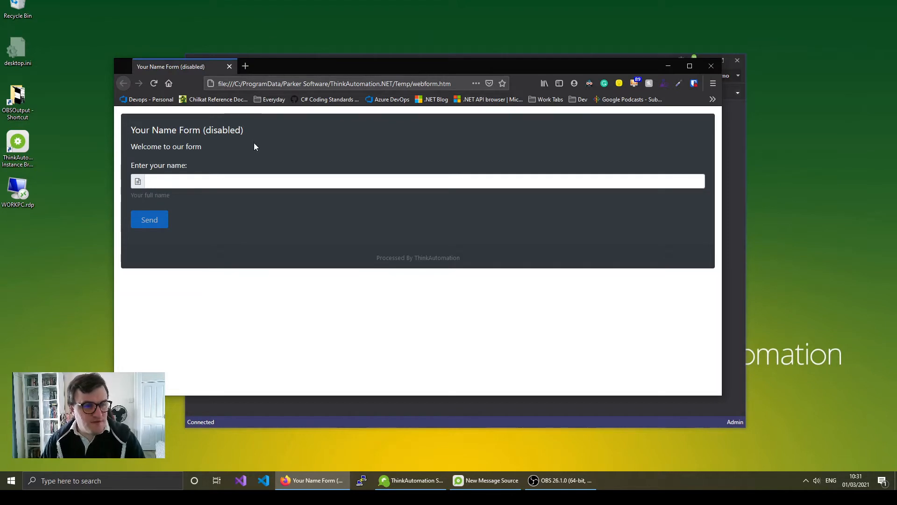
left_click_drag(131, 146, 219, 152)
left_click(283, 168)
left_click(406, 186)
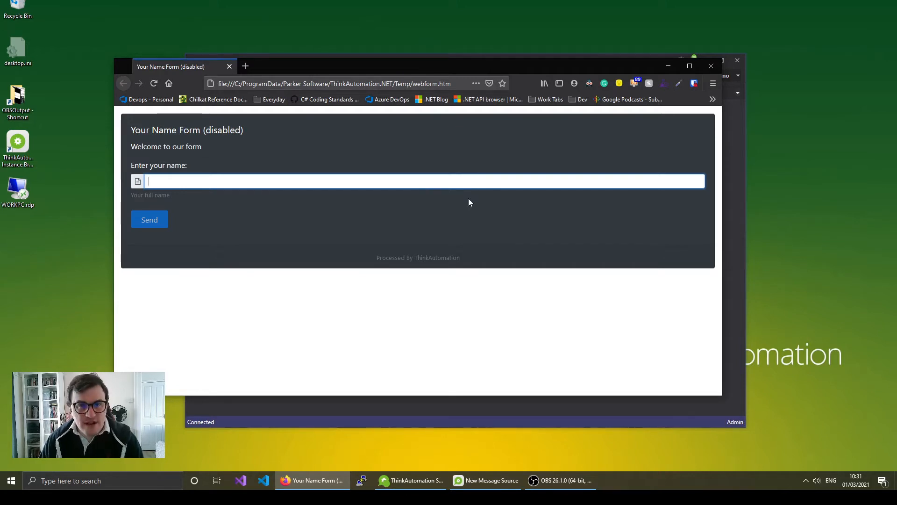
left_click(230, 67)
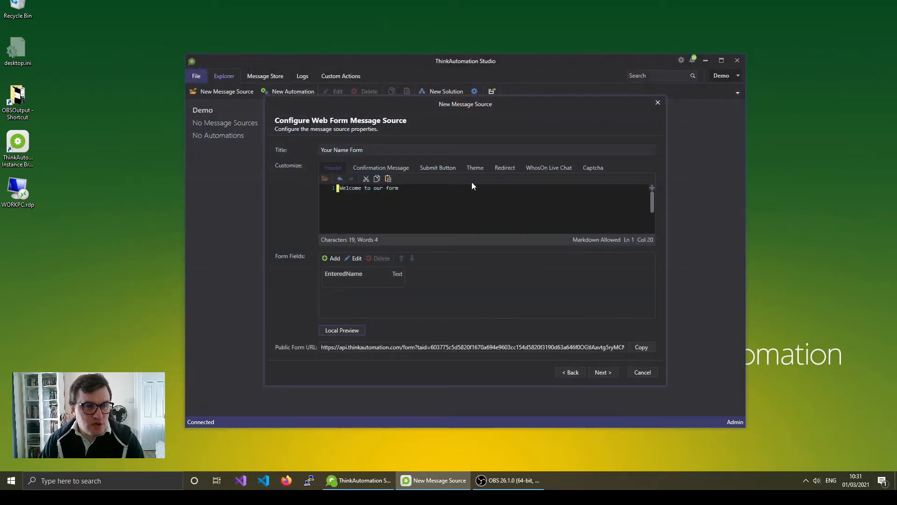
- Link the MyWebform source to a new automation and finish creating it
left_click(603, 372)
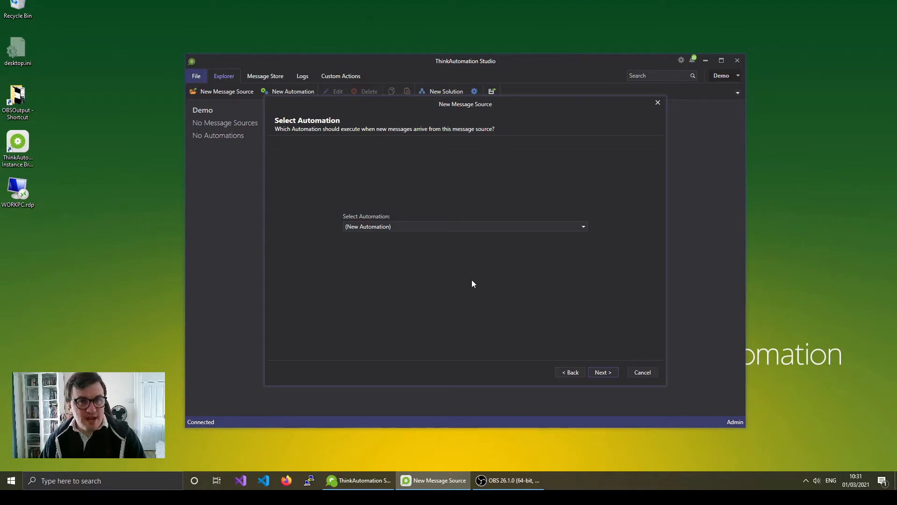
left_click(601, 373)
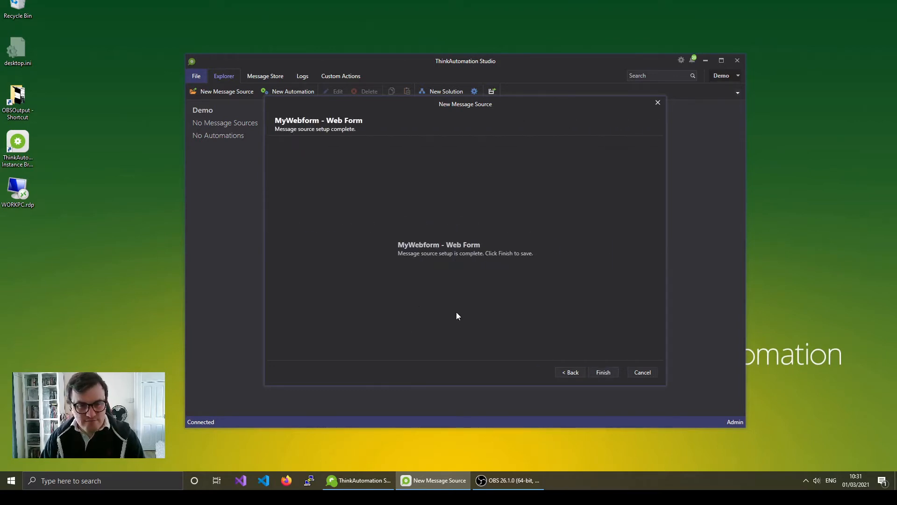
left_click(605, 373)
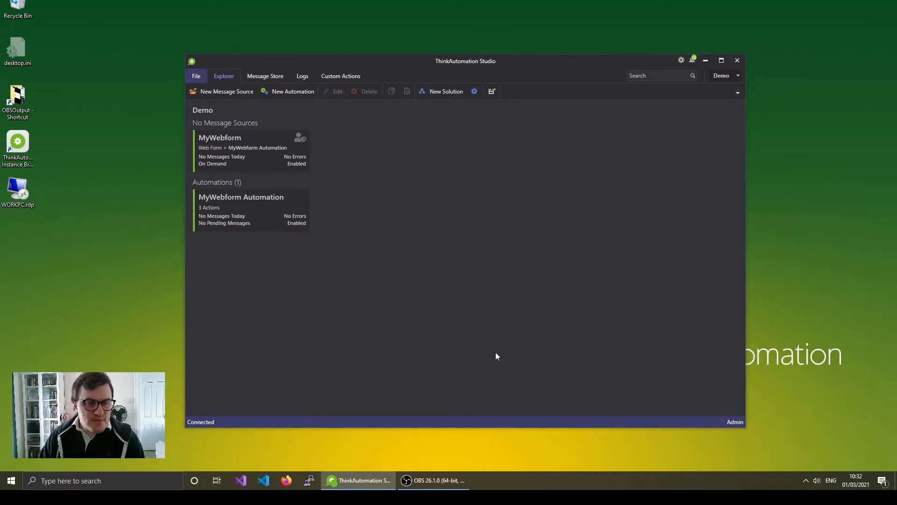
- Open MyWebform Automation and inspect the EnteredName extract action's Json Path setting
left_click(246, 205)
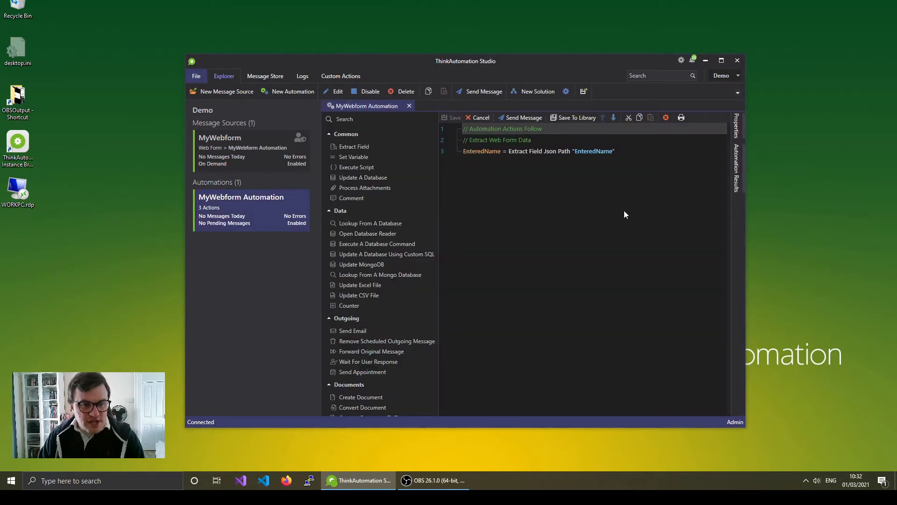
left_click(488, 151)
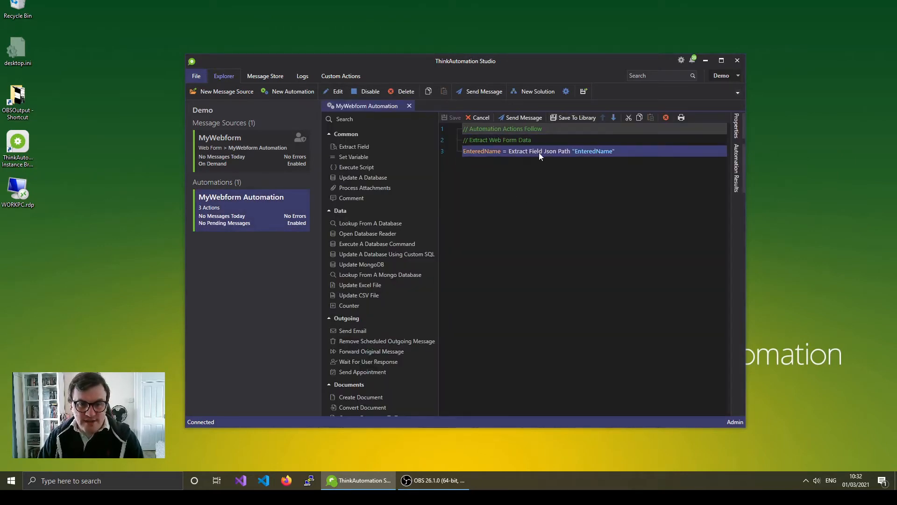
double_click(590, 151)
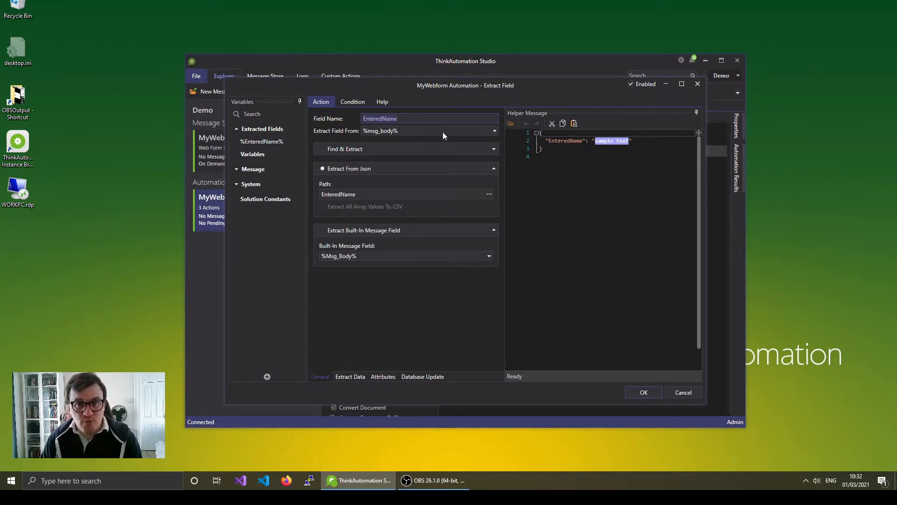
left_click(685, 394)
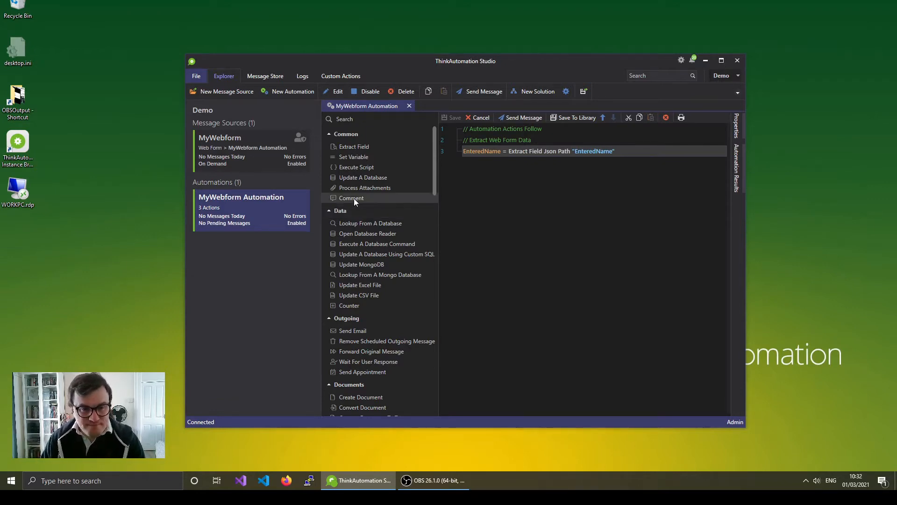
- Add a comment action showing %EnteredName% as a notification, then save the automation
left_click_drag(346, 197, 552, 175)
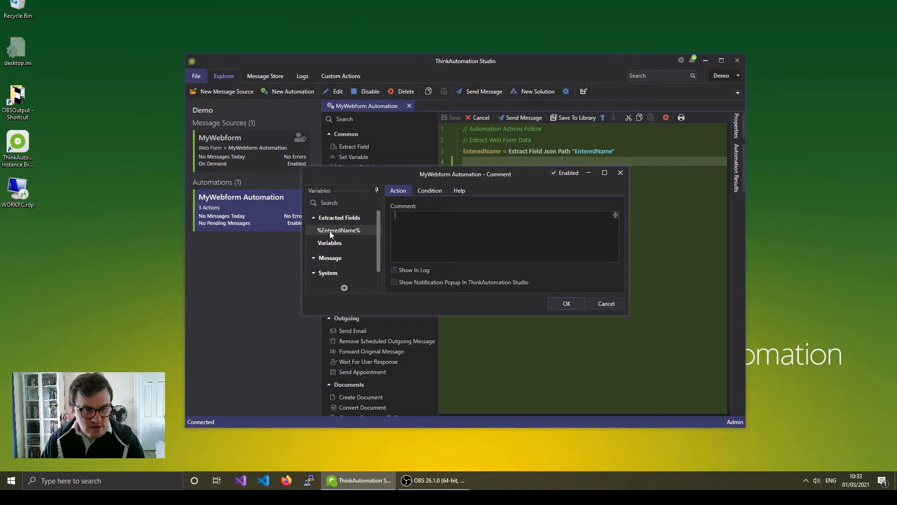
left_click_drag(338, 230, 449, 234)
left_click(446, 221)
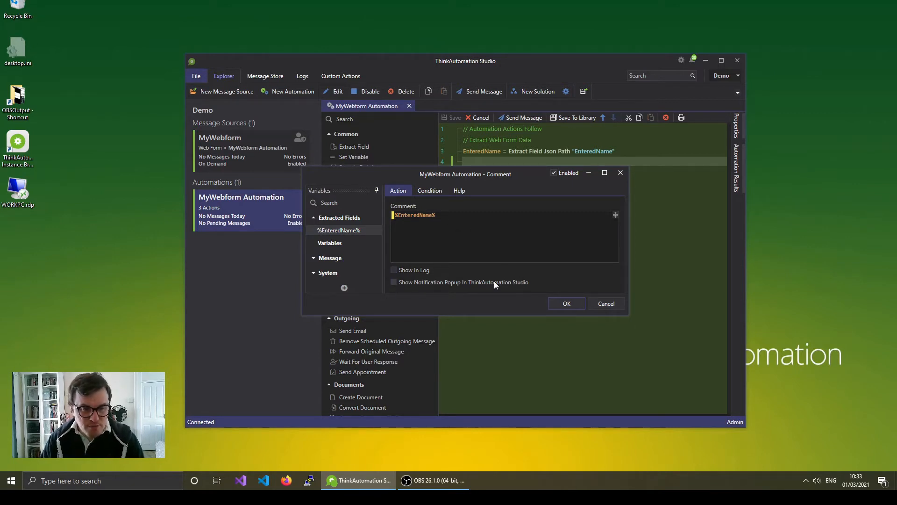
left_click(567, 303)
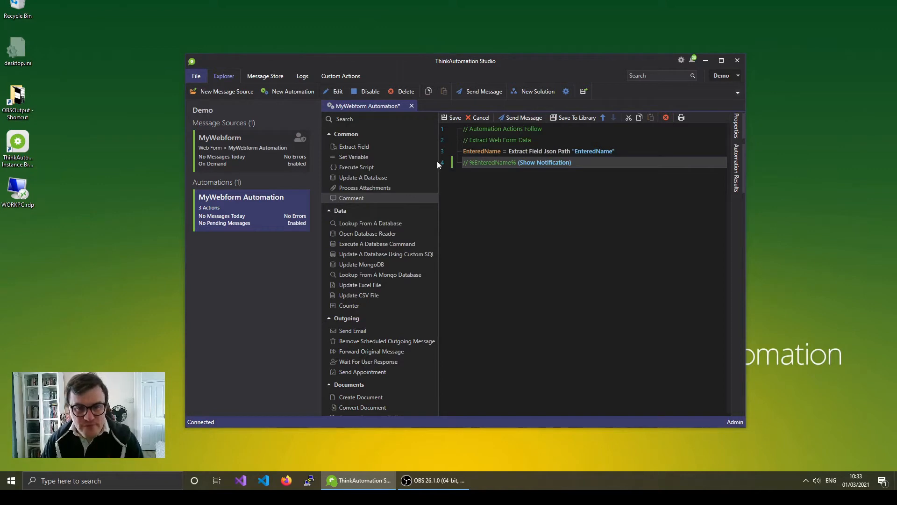
left_click(451, 117)
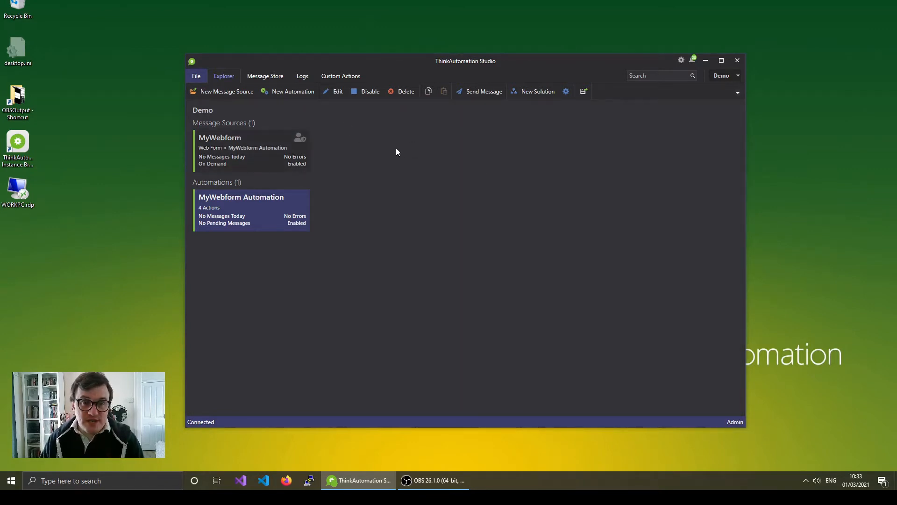
- Open MyWebform's public web form in Firefox and arrange it beside the Studio window
right_click(254, 143)
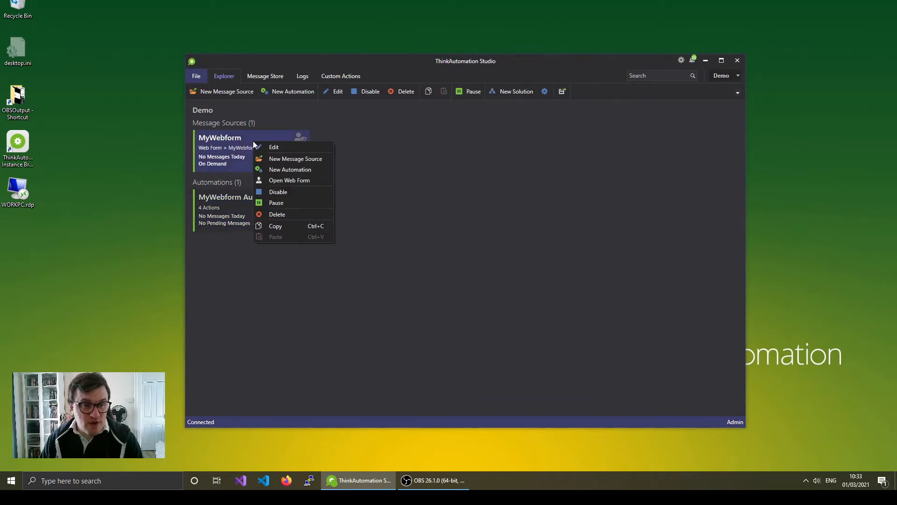
left_click(293, 178)
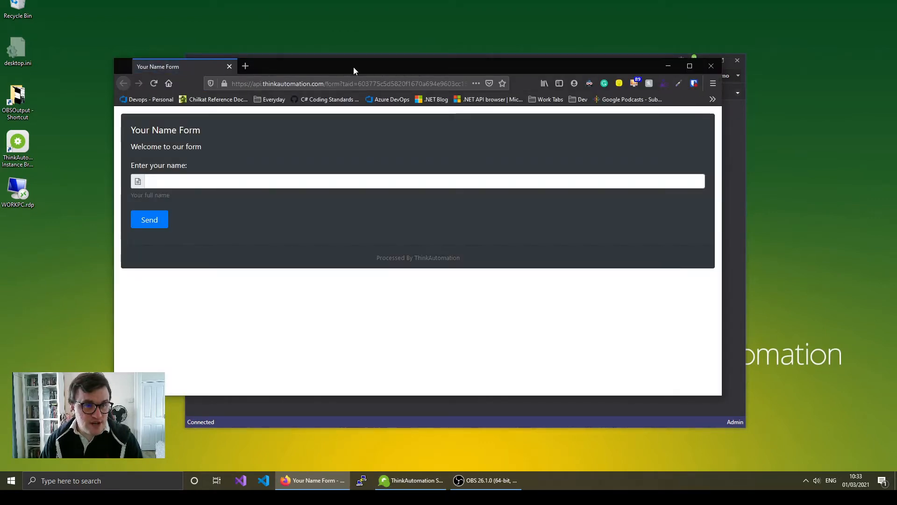
left_click_drag(353, 66, 336, 1)
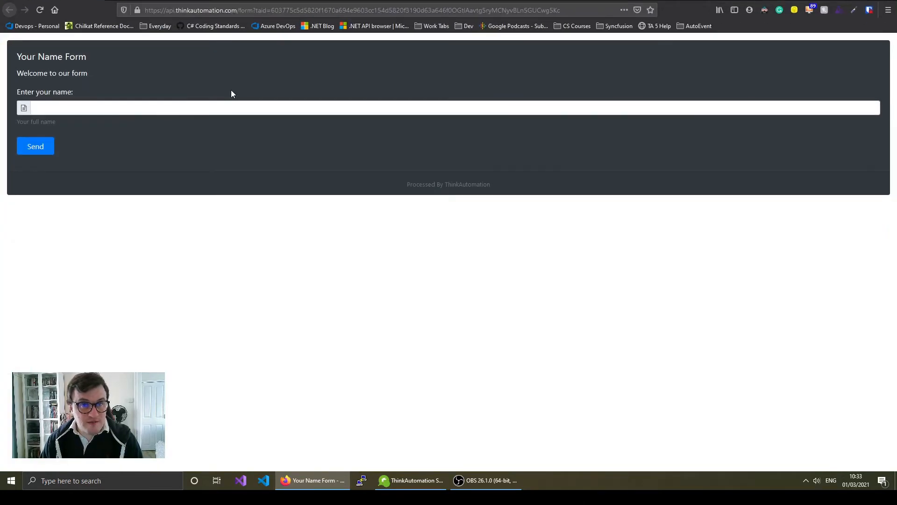
double_click(275, 0)
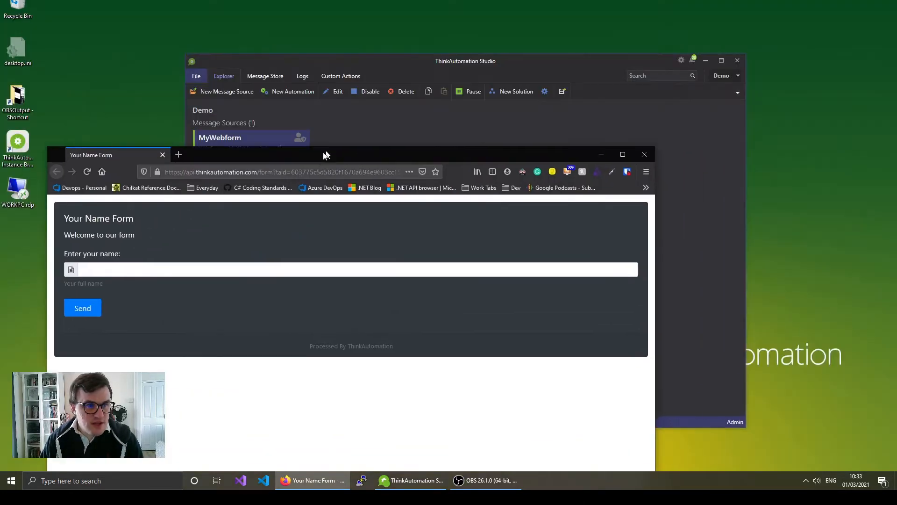
left_click_drag(450, 61, 590, 14)
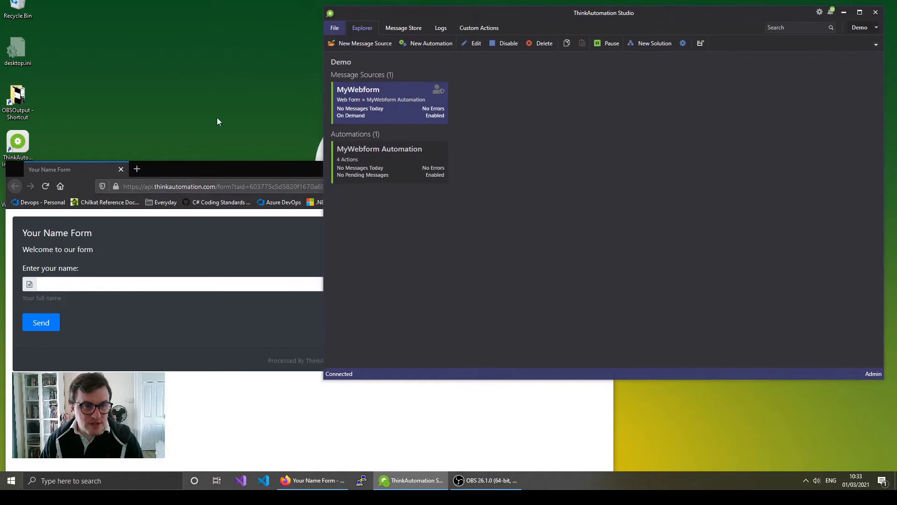
left_click_drag(217, 170, 228, 153)
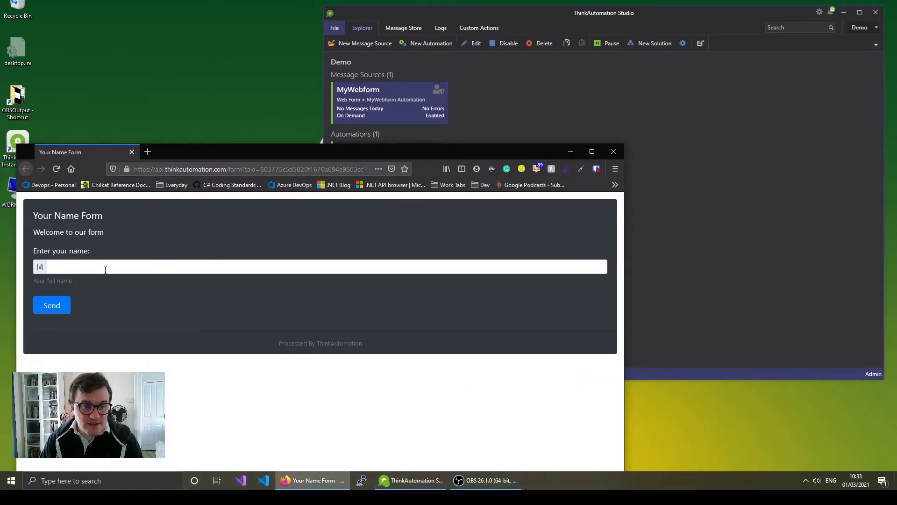
- Enter the name Nick in the form and send it
left_click(189, 266)
type("Nick")
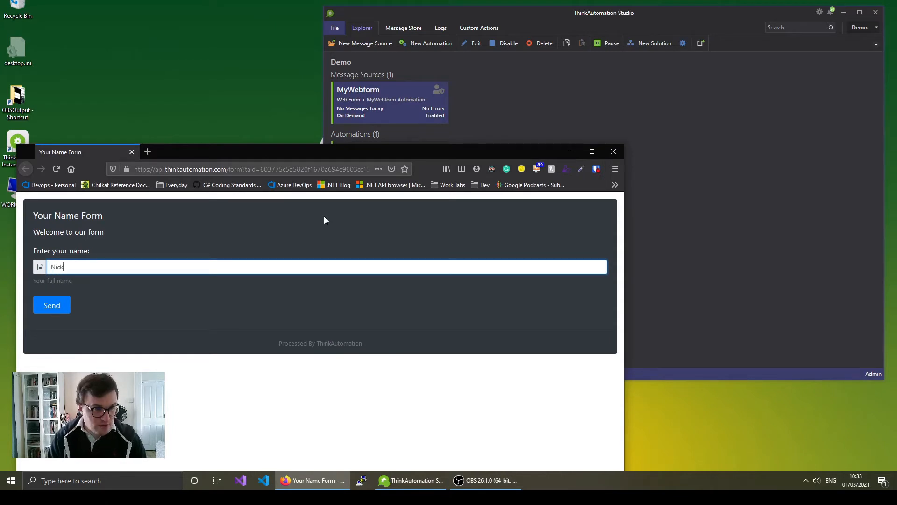
left_click(44, 312)
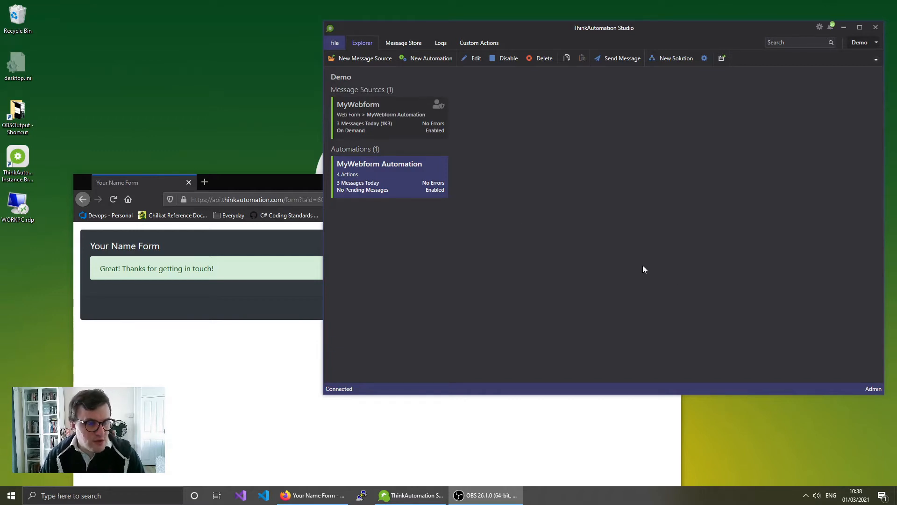
- Tick 'Wait For & Include Automation Results In The Confirmation Message' for MyWebform and save
left_click(386, 122)
right_click(389, 112)
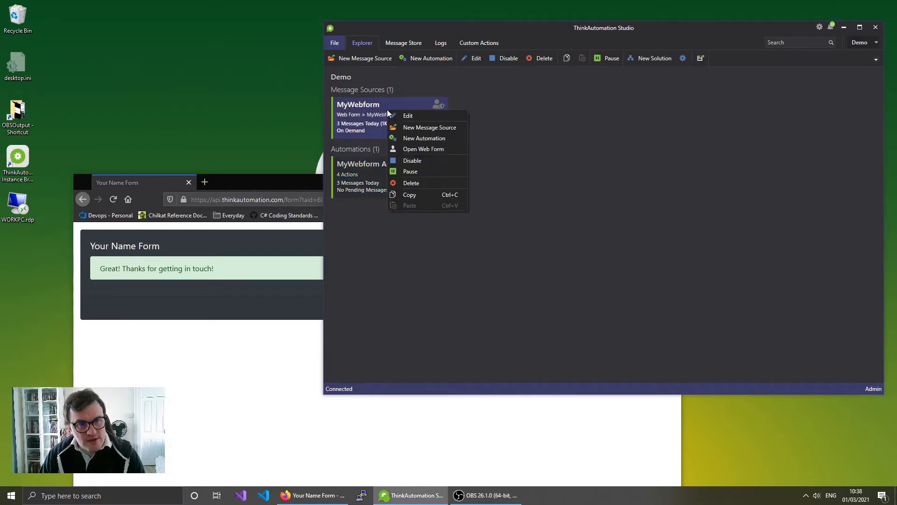
left_click(426, 118)
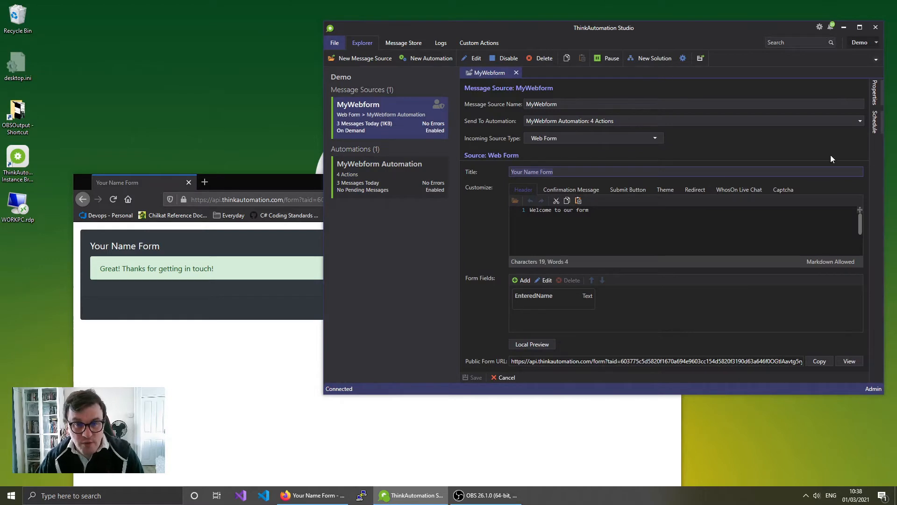
left_click(576, 189)
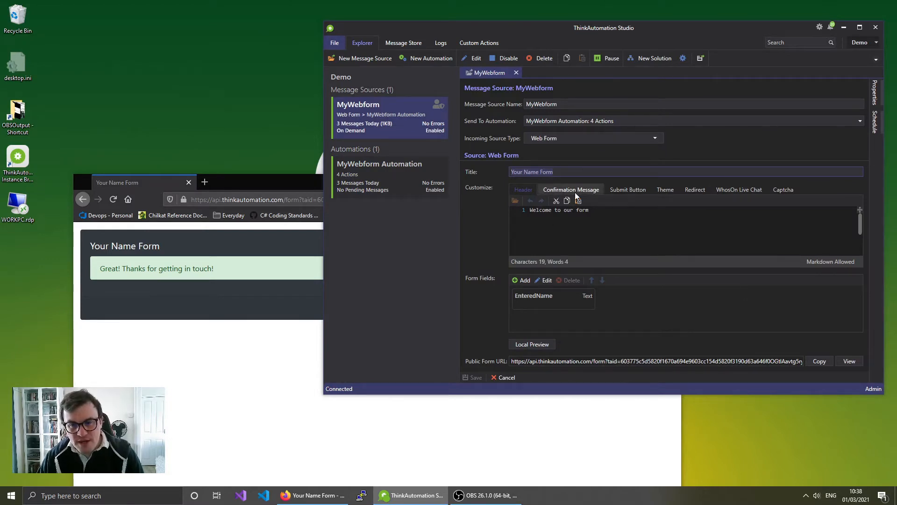
left_click_drag(638, 210, 510, 214)
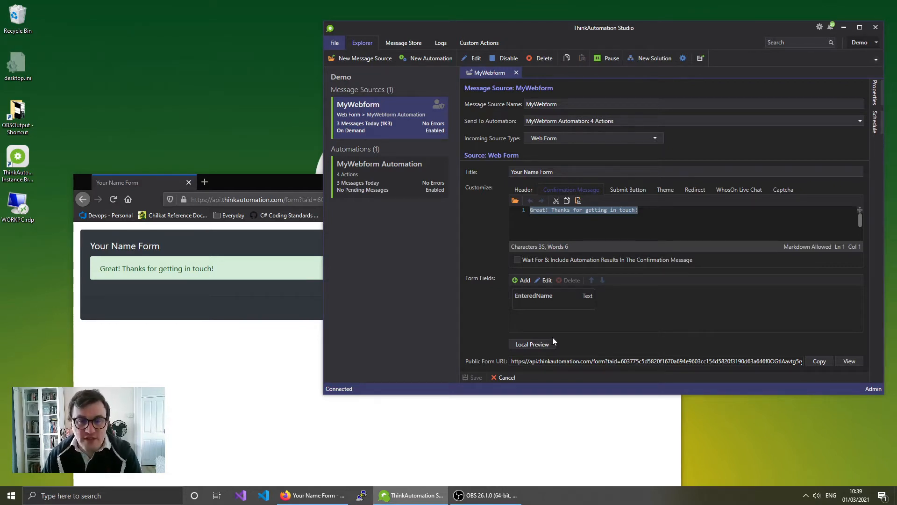
left_click(519, 260)
left_click(472, 377)
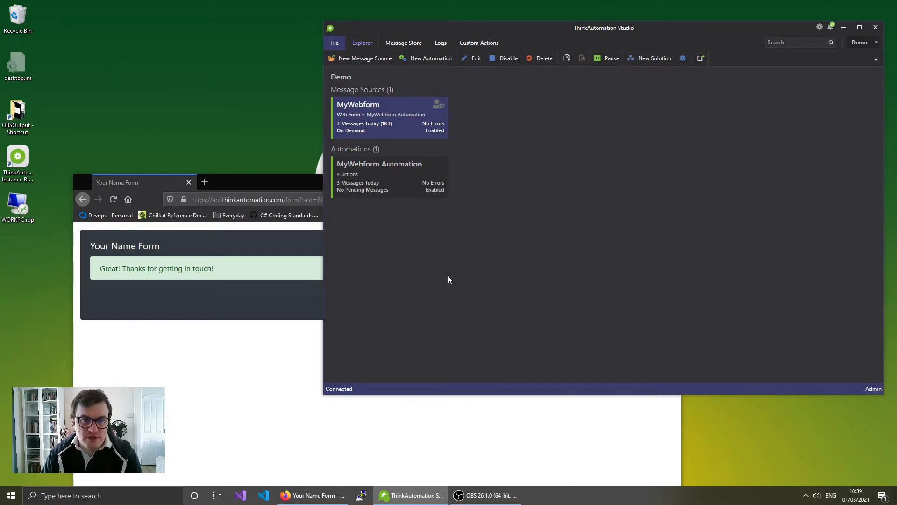
- Add a Return action at line 5 of MyWebform Automation returning 'Response from ThinkAutomation'
left_click(410, 181)
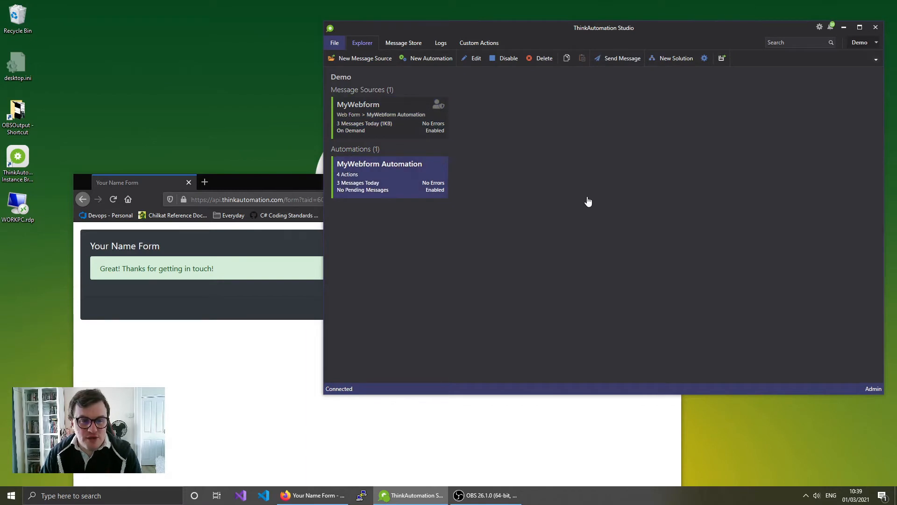
left_click(680, 124)
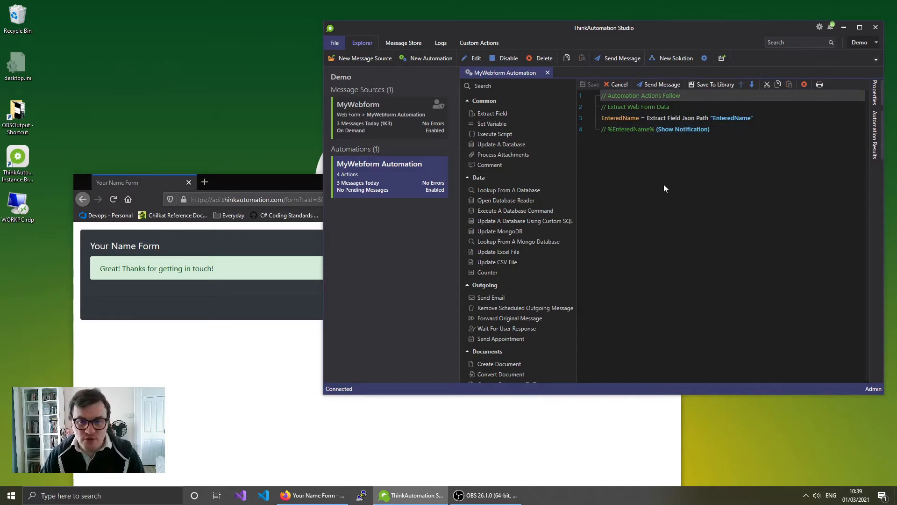
left_click(527, 87)
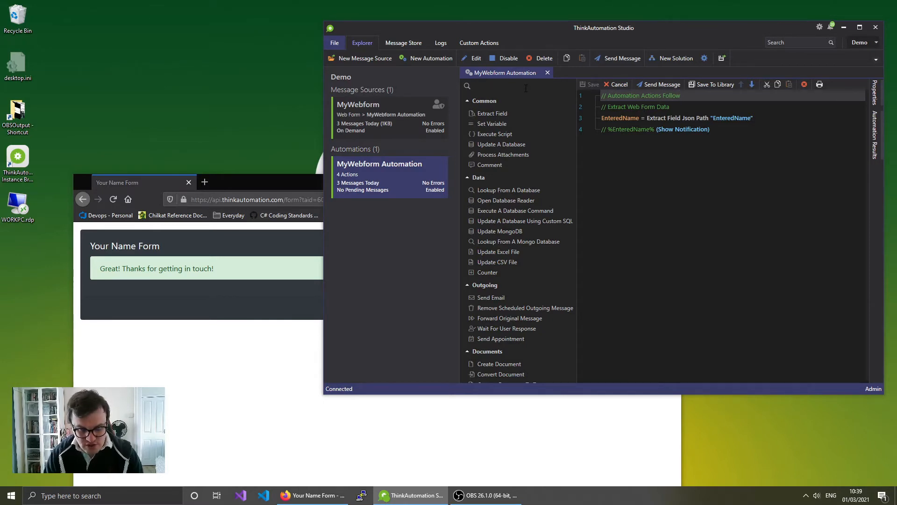
type("return")
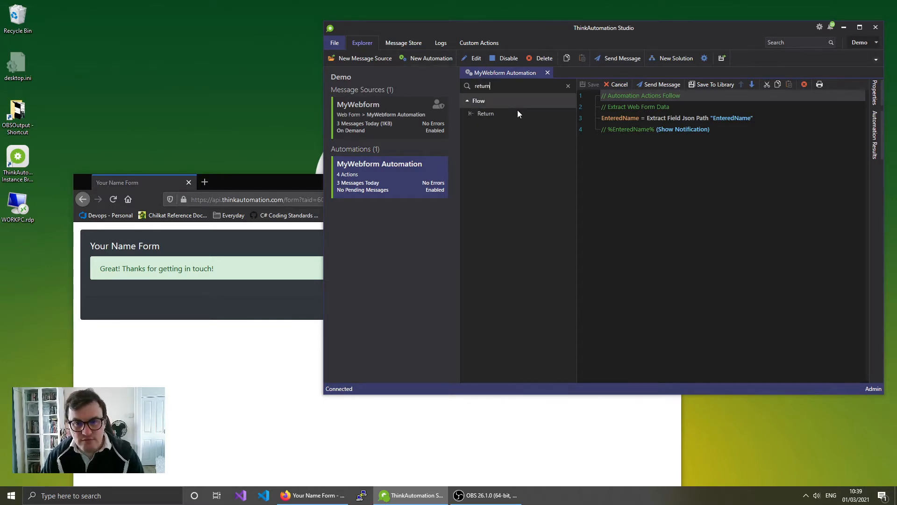
left_click_drag(517, 113, 639, 192)
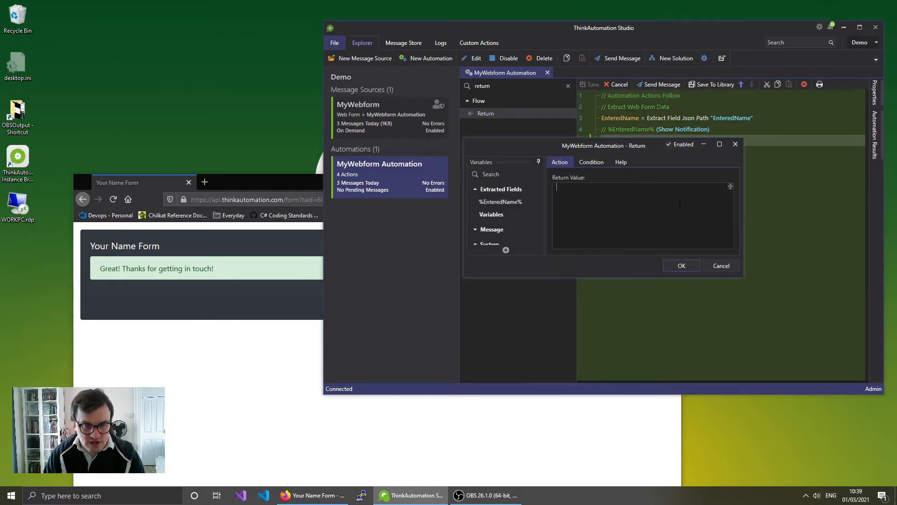
type("R")
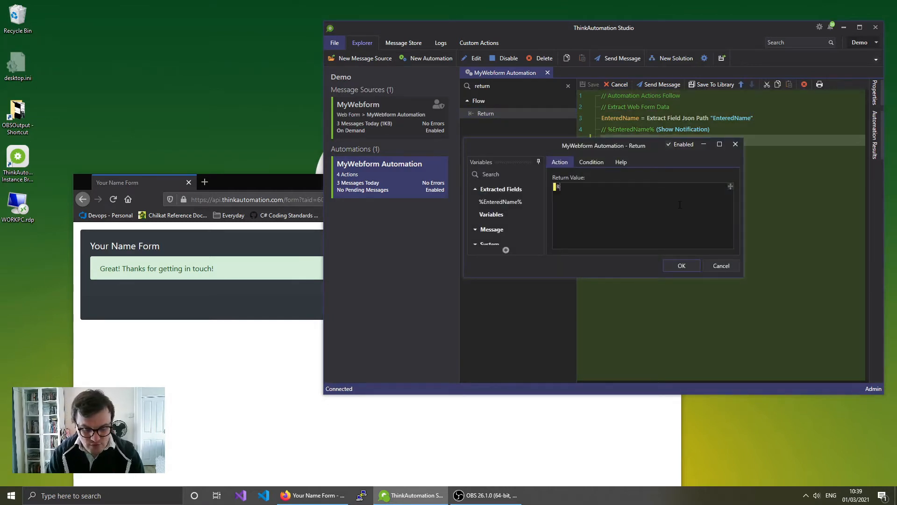
type("esspo")
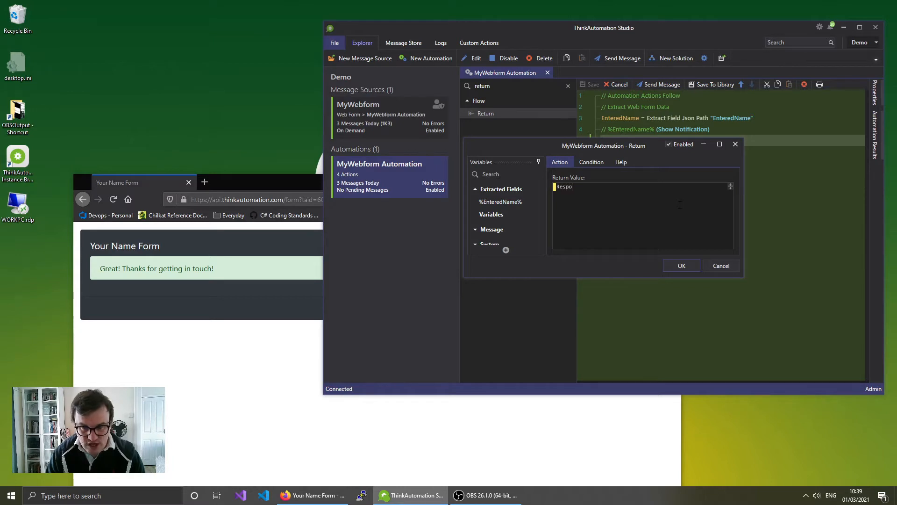
type("nse from Thin")
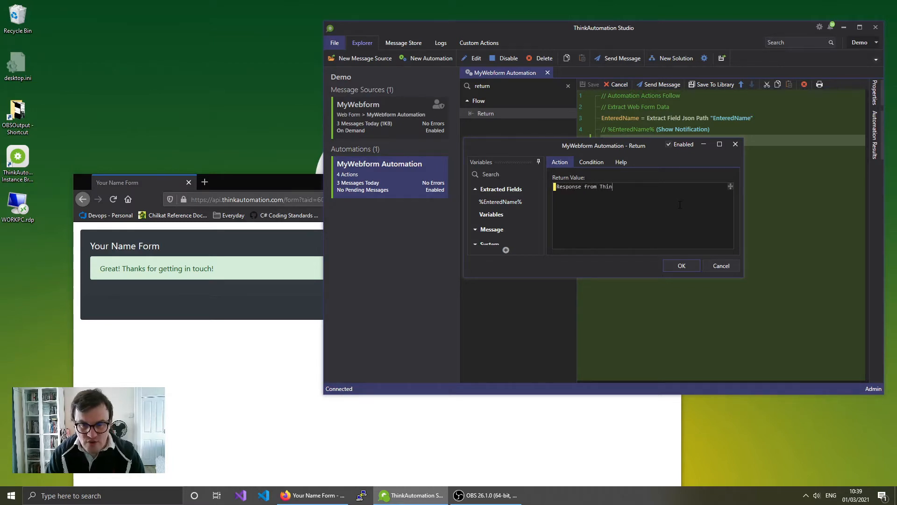
type("kAutomation")
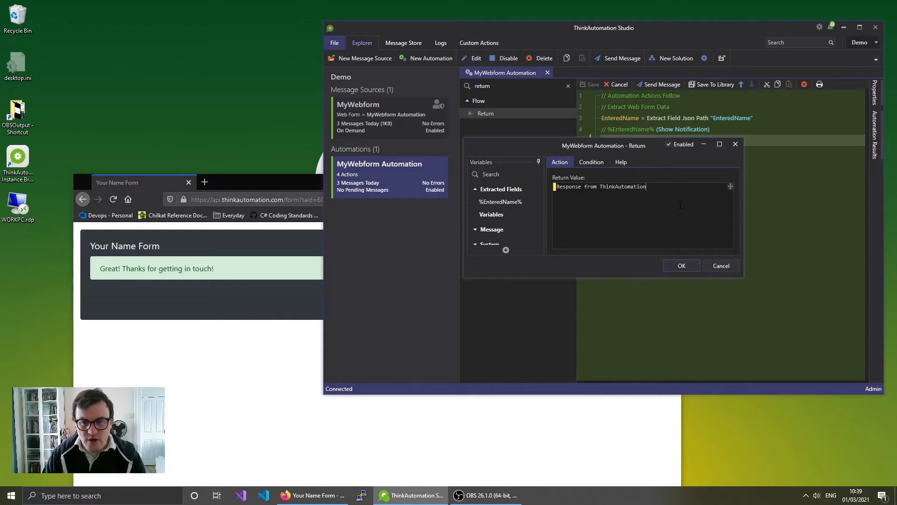
left_click(681, 266)
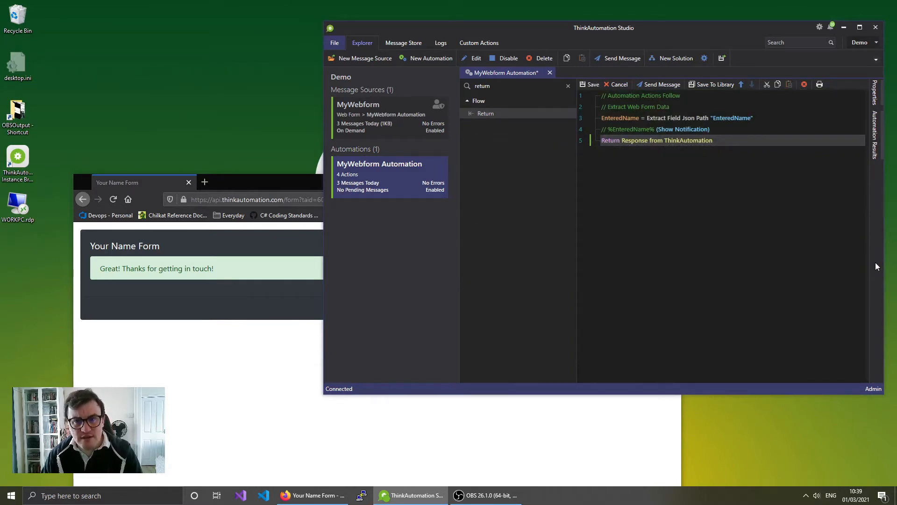
- Save MyWebform Automation and go back to the name entry form in Firefox
left_click(591, 97)
left_click(590, 84)
left_click(212, 316)
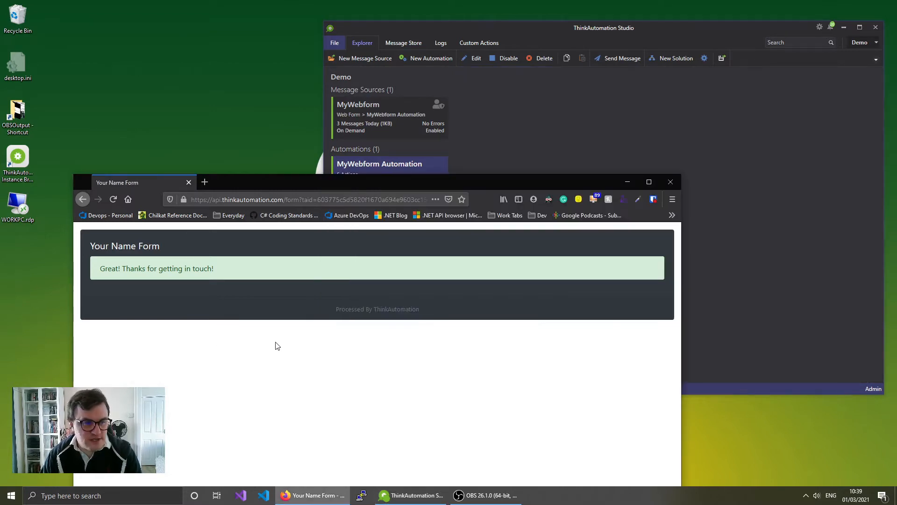
left_click(88, 198)
left_click_drag(265, 184, 257, 121)
- Resubmit the form with the name Nick and check the 'Response from ThinkAutomation' reply
key("Tab")
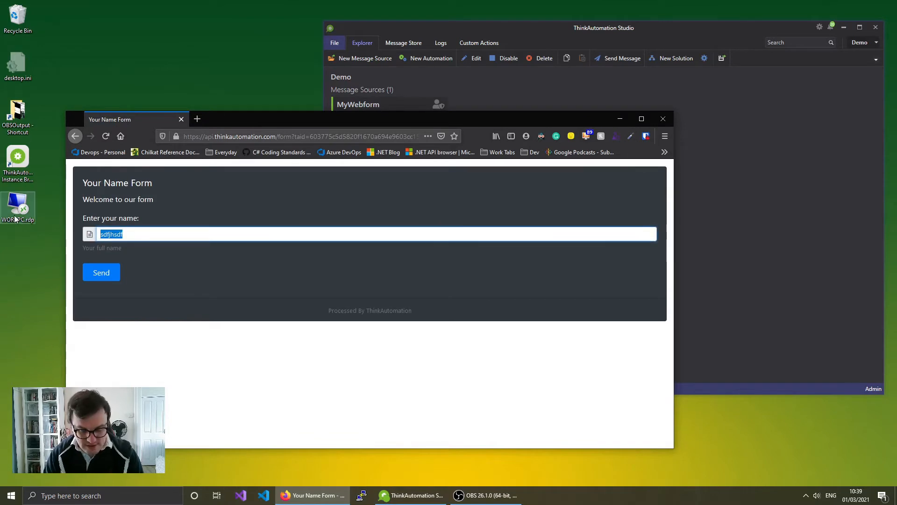
key("BackSpace")
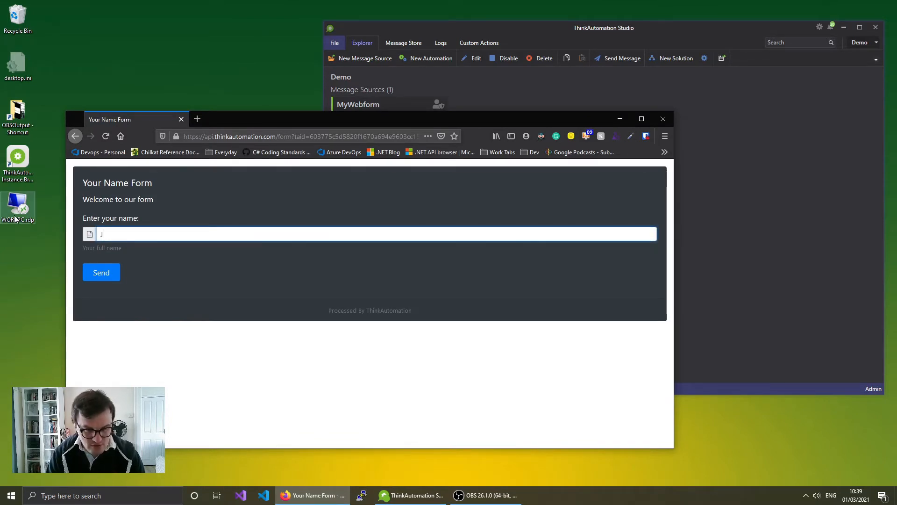
type("Nick")
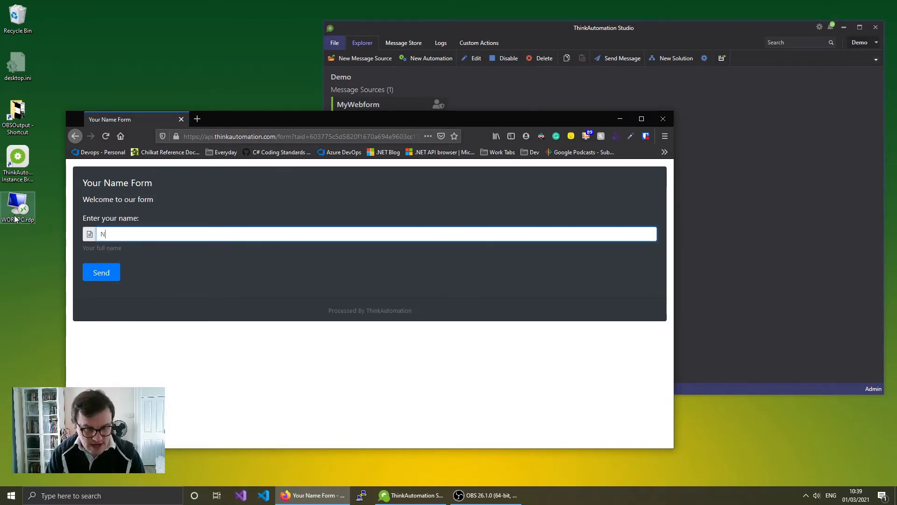
key("Escape")
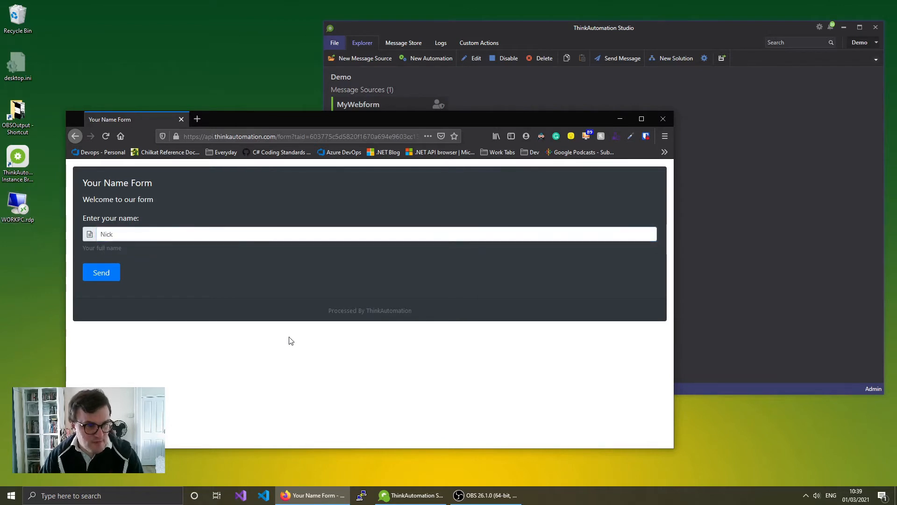
left_click(110, 276)
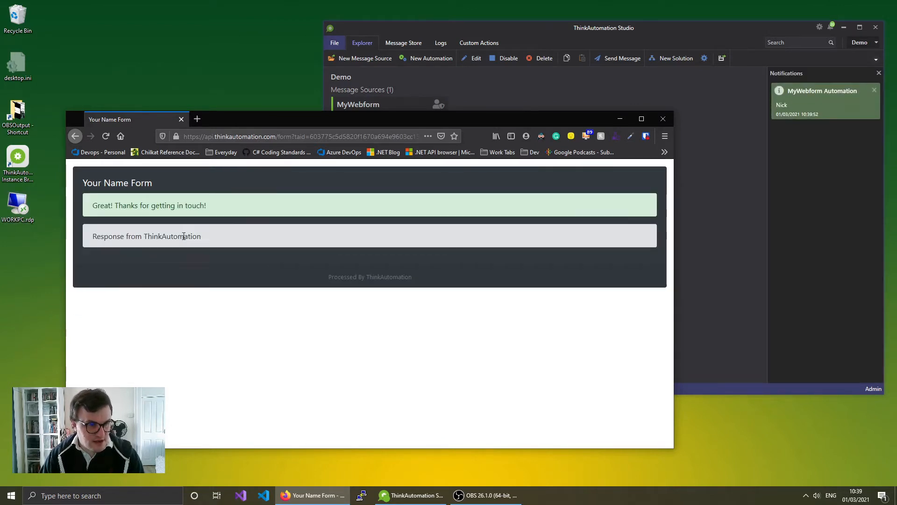
left_click_drag(210, 240, 79, 238)
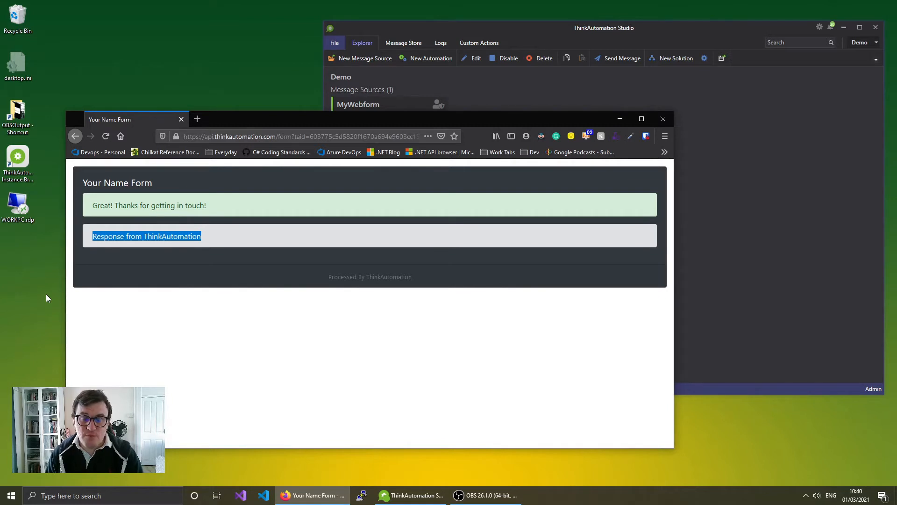
left_click(491, 96)
- Add a Password-type field named Pass, labelled 'Enter password', to MyWebform and save it
left_click(392, 131)
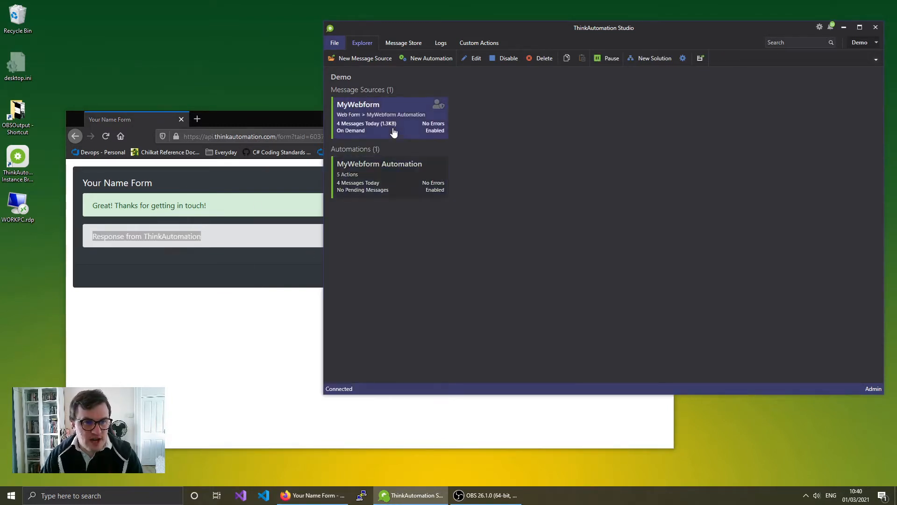
left_click(475, 58)
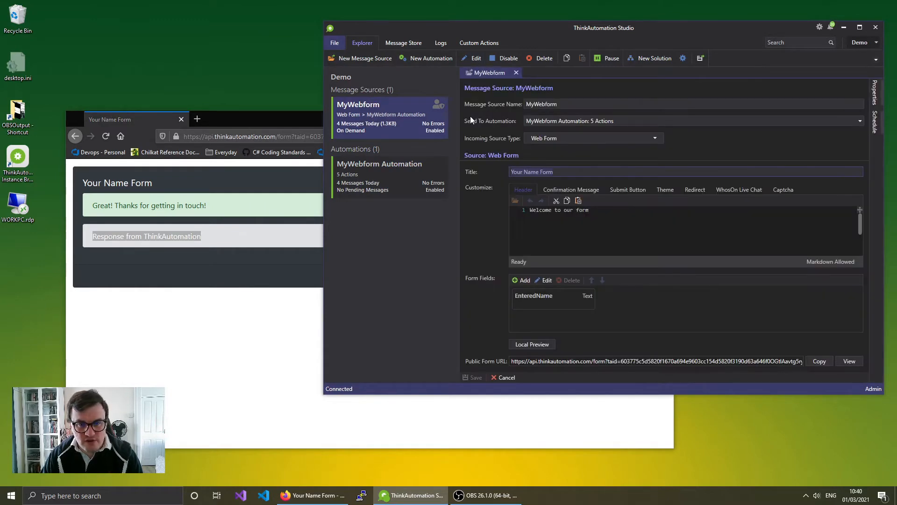
left_click(522, 280)
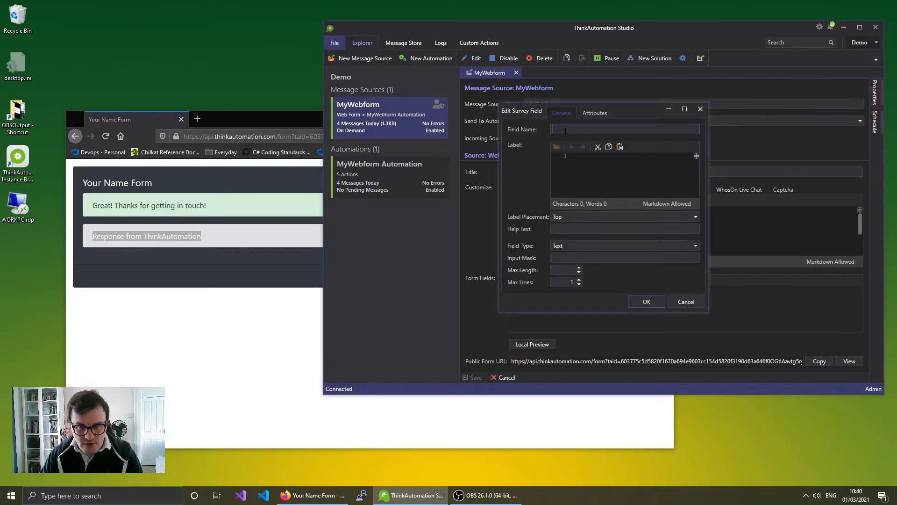
type("Pass")
left_click(600, 163)
type("Enter password")
left_click(692, 246)
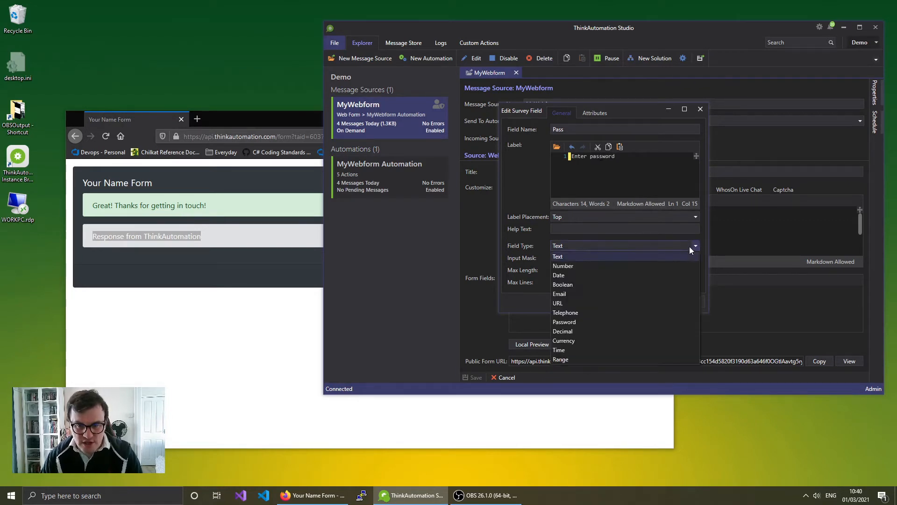
left_click(567, 321)
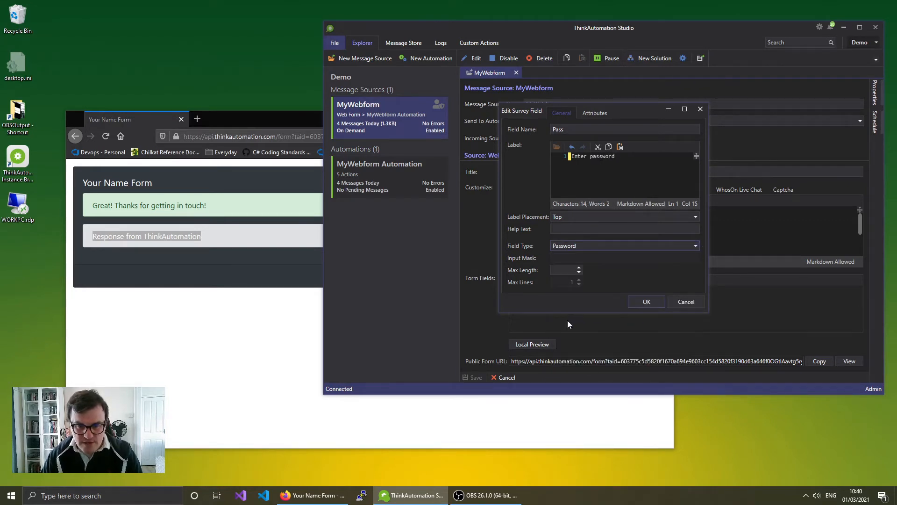
left_click(636, 304)
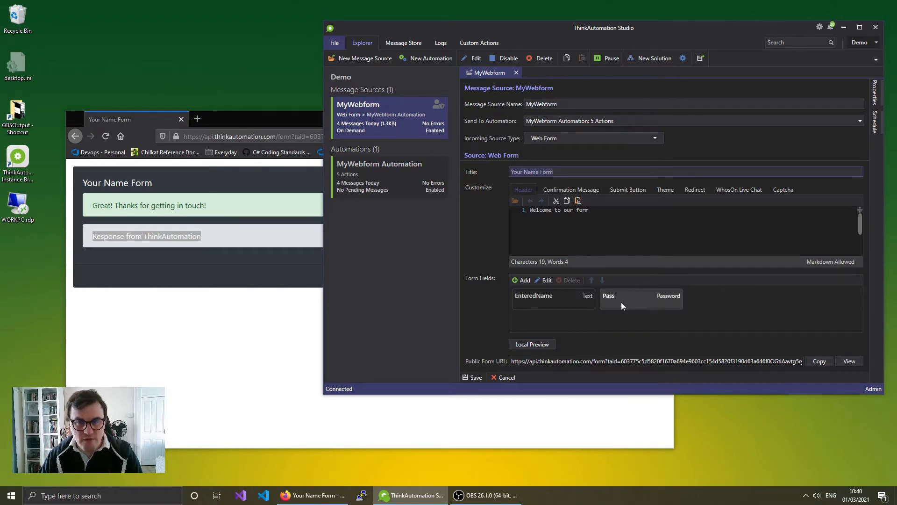
left_click(468, 377)
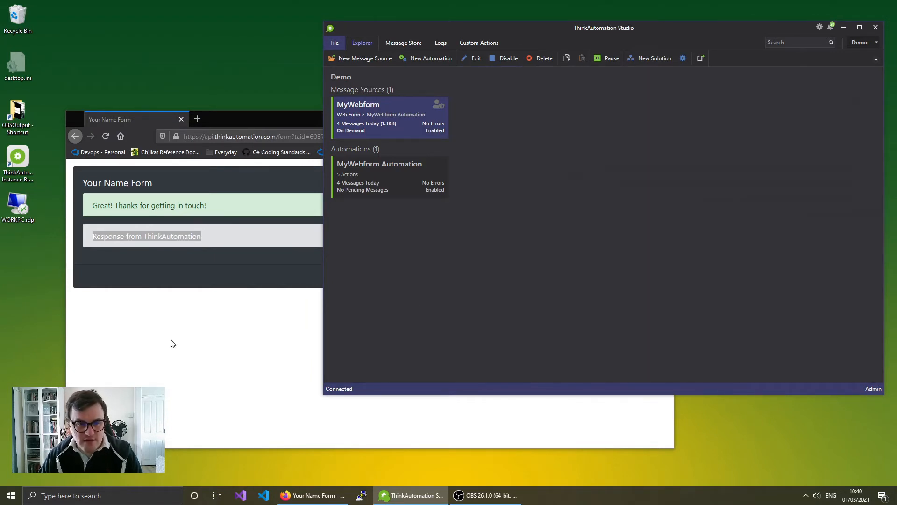
left_click(198, 337)
- Reload the Firefox form to show the password box and return to the Studio
left_click(105, 136)
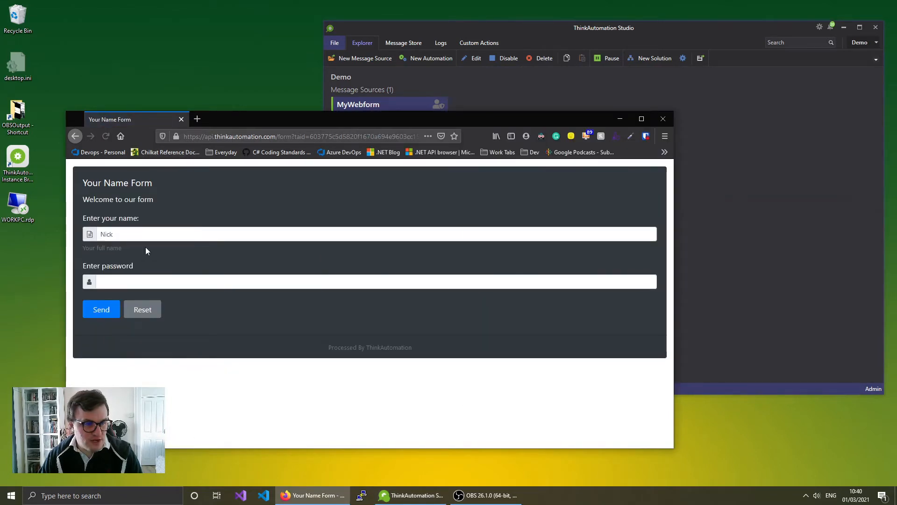
left_click(736, 247)
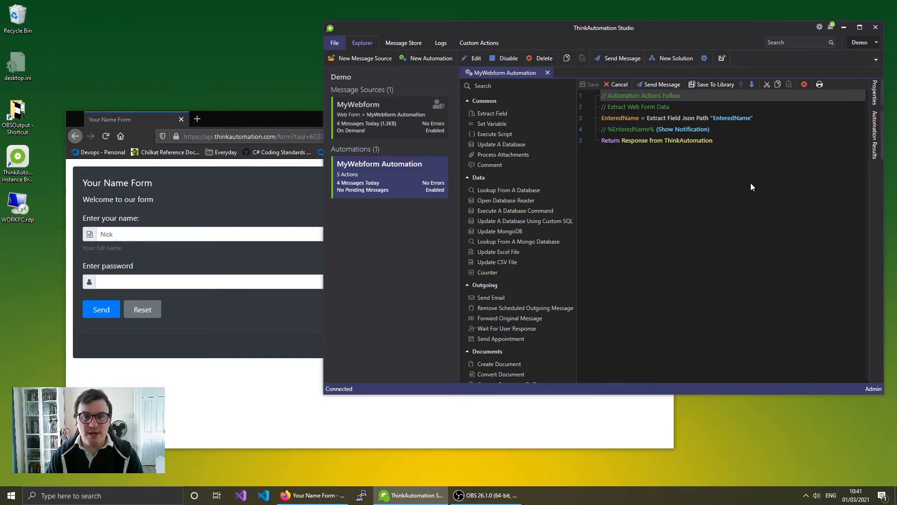
- Delete the Return Response action from MyWebform Automation
left_click(638, 140)
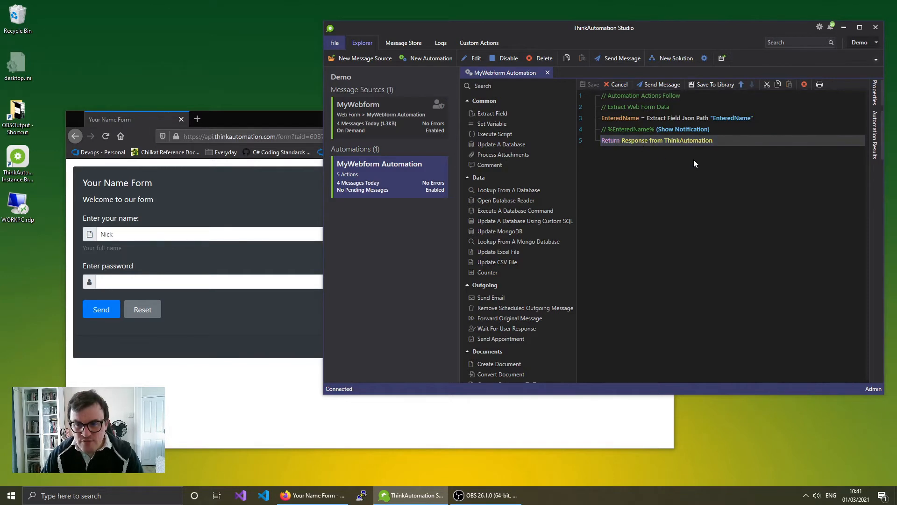
right_click(677, 140)
left_click(713, 204)
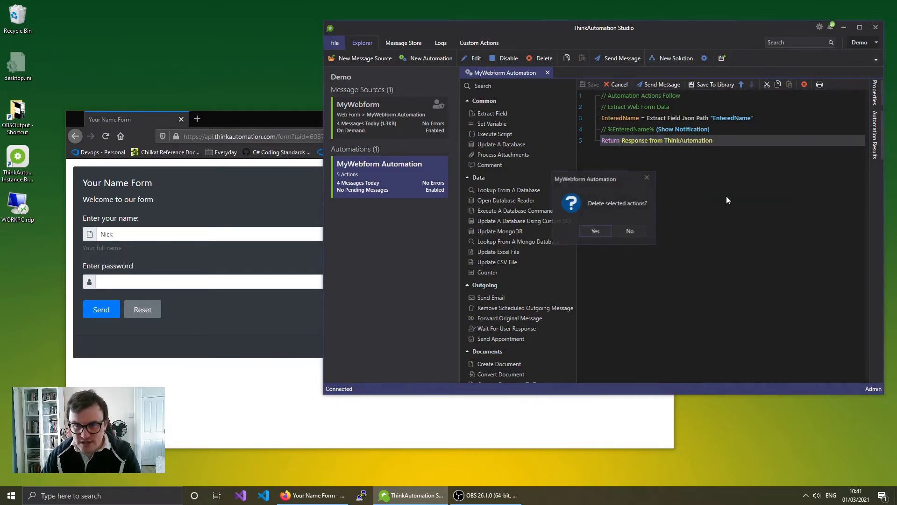
left_click(595, 230)
- Add an If Block testing %EnteredName% Equal To Nick
left_click(530, 86)
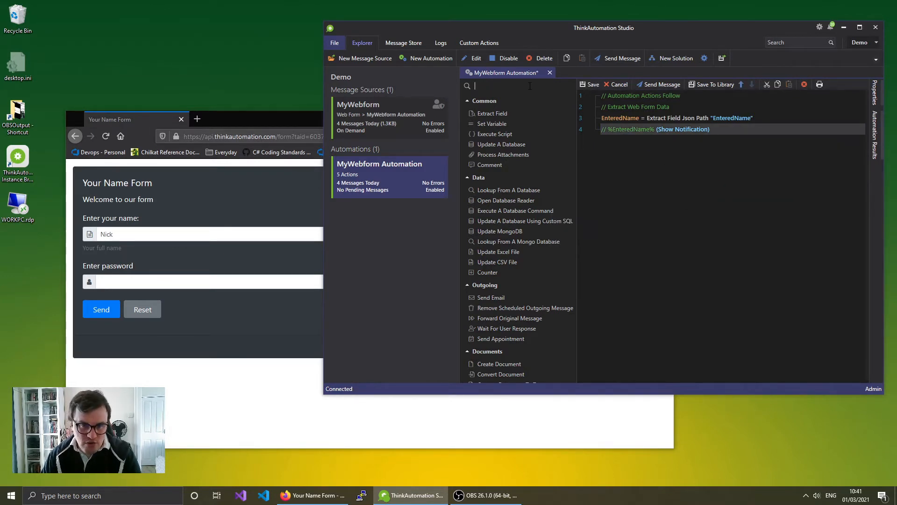
type("if")
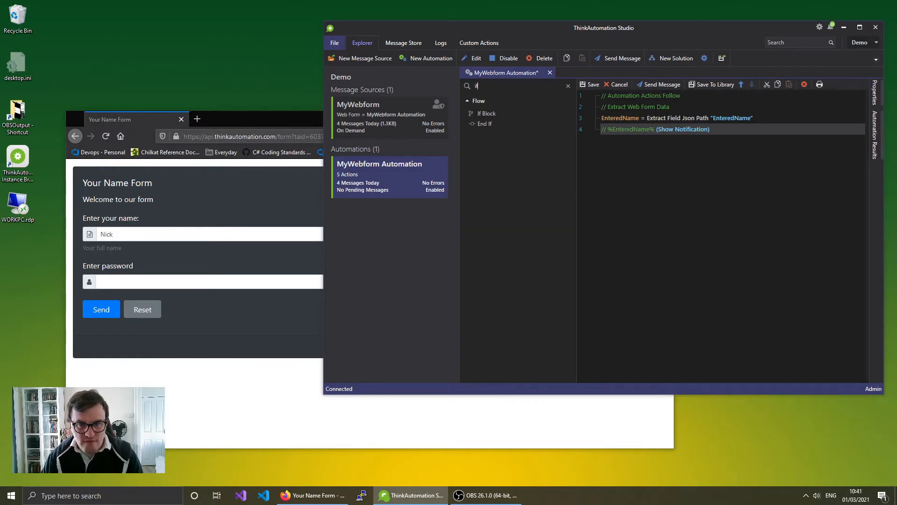
left_click_drag(512, 113, 744, 165)
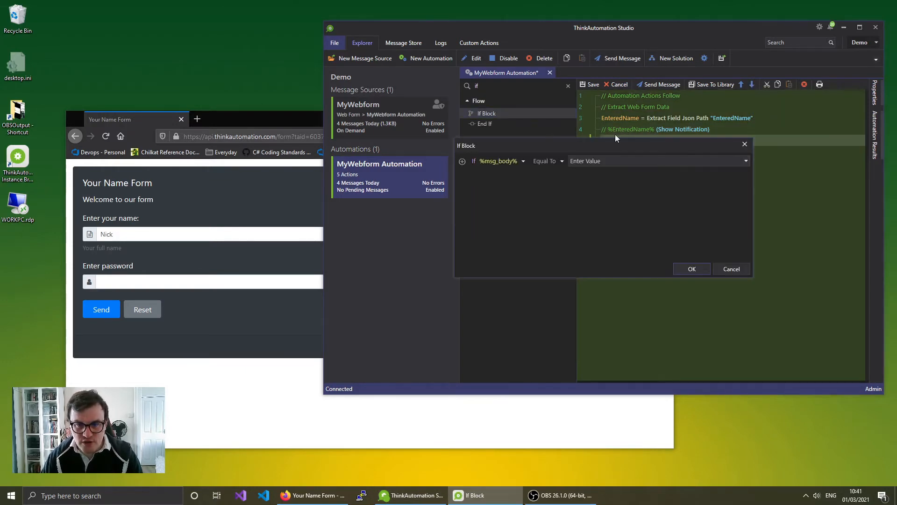
left_click_drag(549, 152, 575, 198)
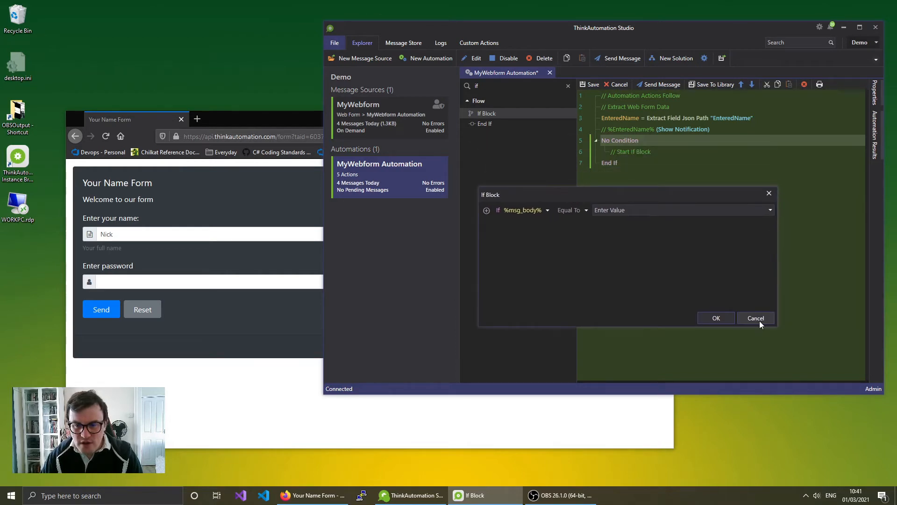
left_click(548, 210)
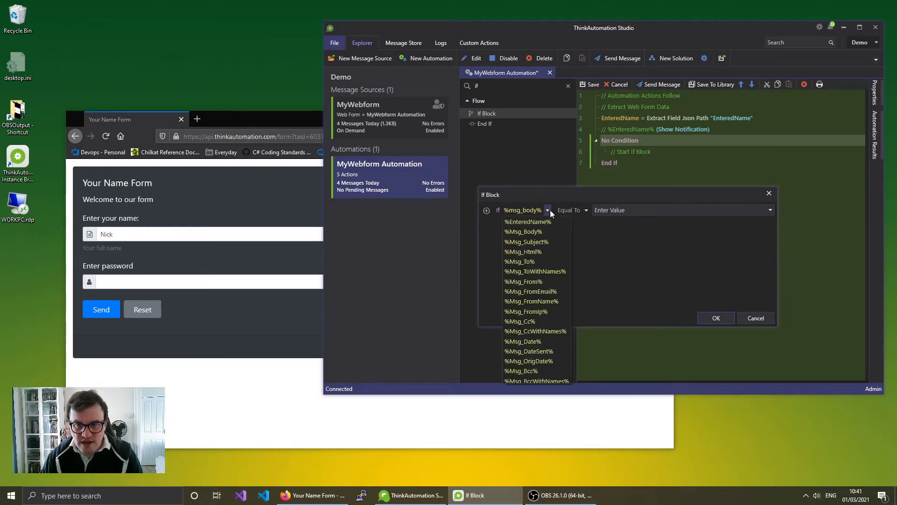
left_click(548, 218)
left_click(587, 212)
left_click(588, 212)
type("Nick")
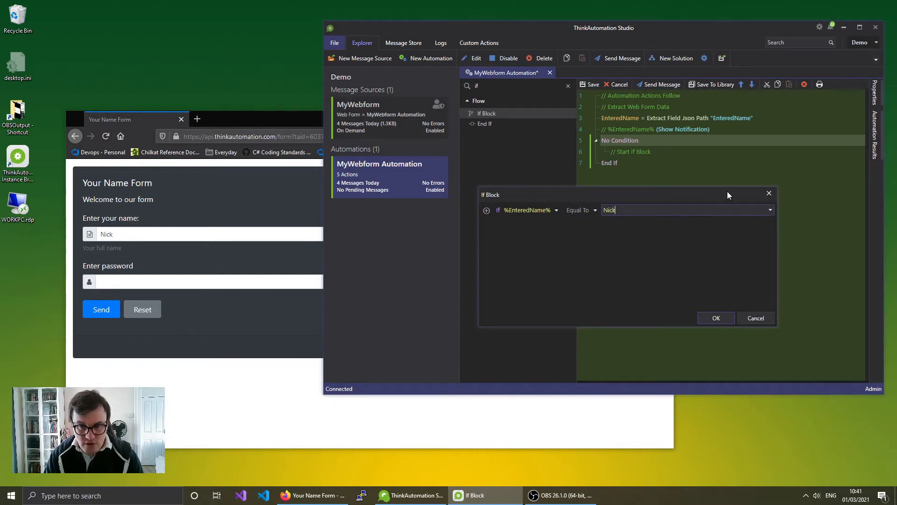
left_click(715, 317)
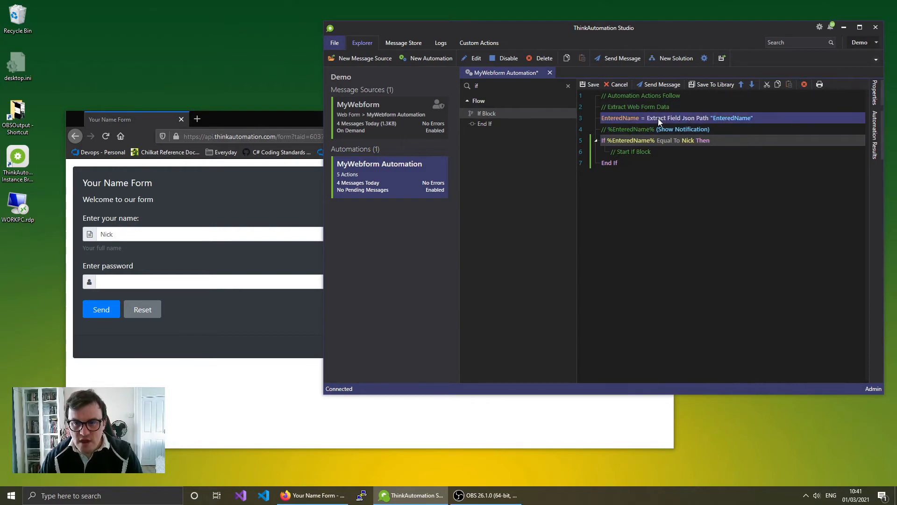
- Duplicate the EnteredName extraction action and rename the copy to Password
right_click(646, 119)
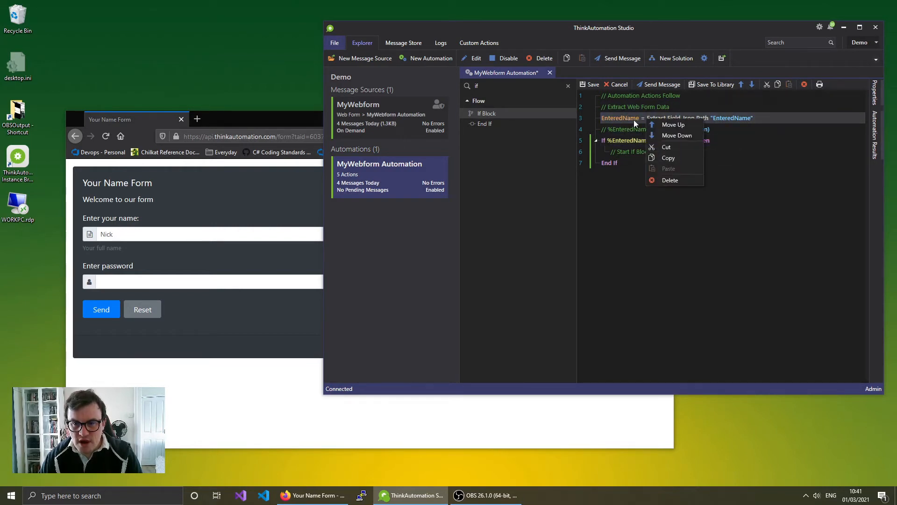
left_click(679, 159)
right_click(622, 120)
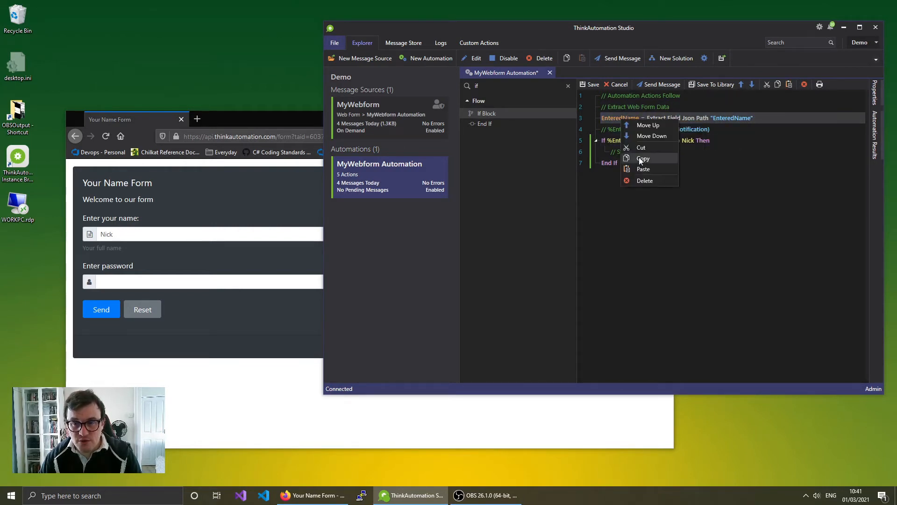
left_click(647, 169)
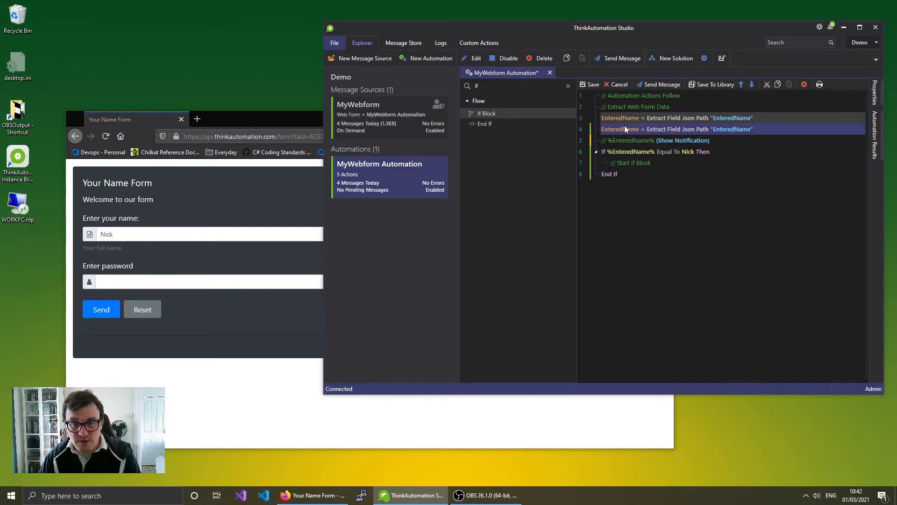
double_click(629, 129)
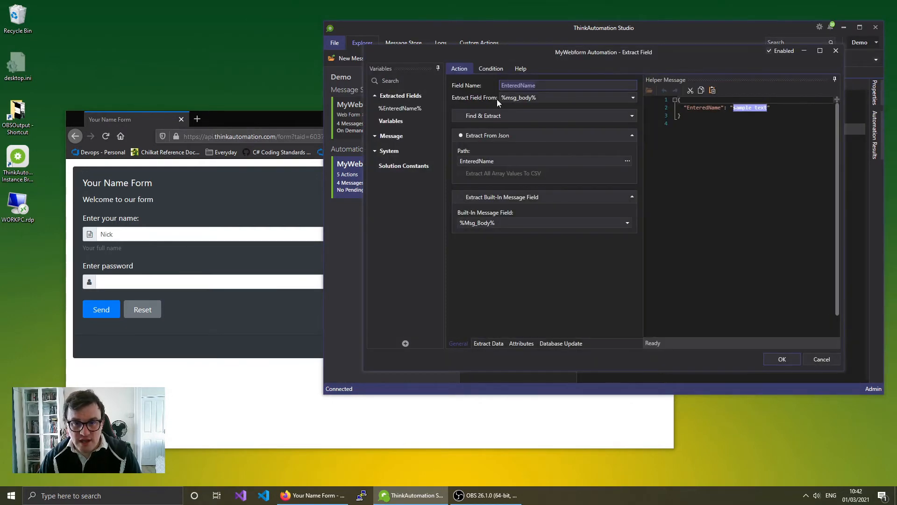
type("Pass")
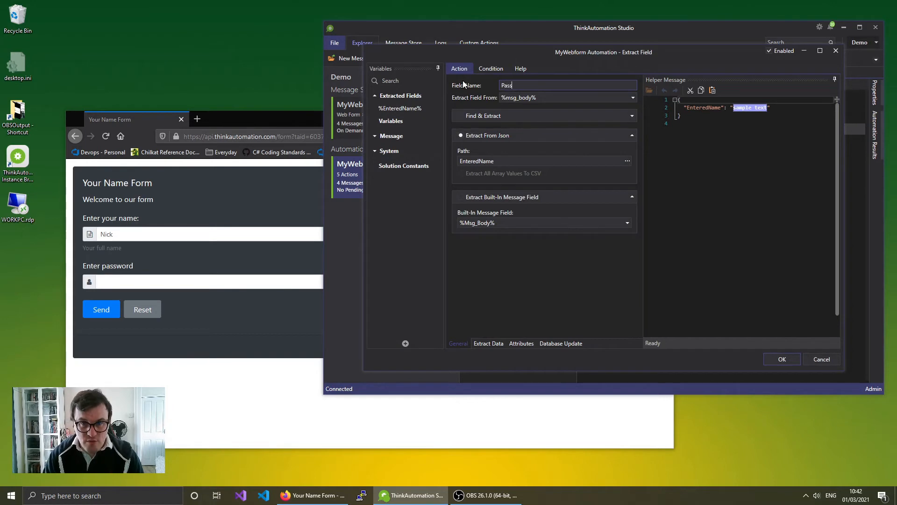
type("word")
- Add a "Pass" key to the sample JSON message after the EnteredName entry
left_click(777, 108)
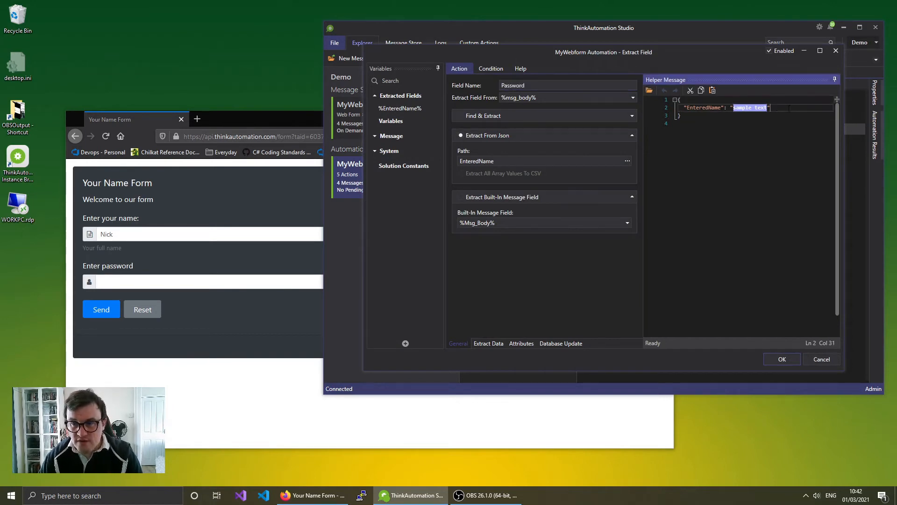
key("Return")
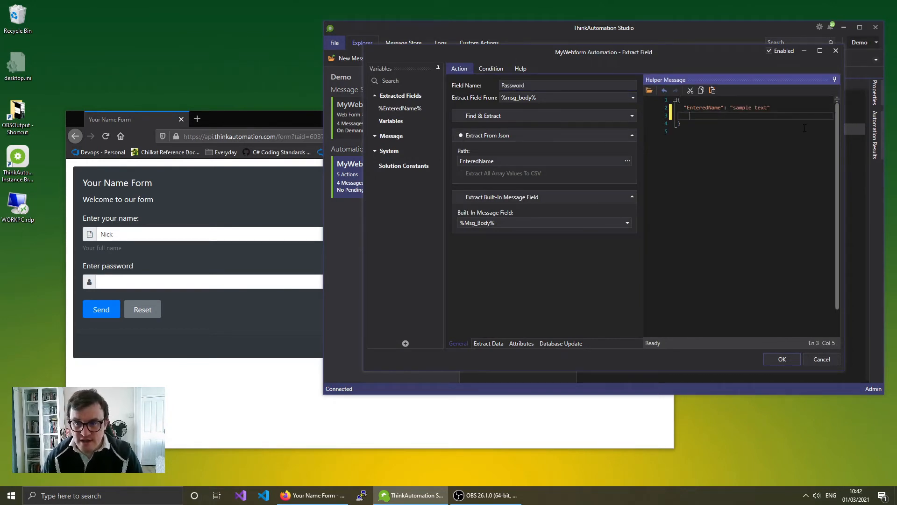
left_click(806, 109)
type(",")
key("Return")
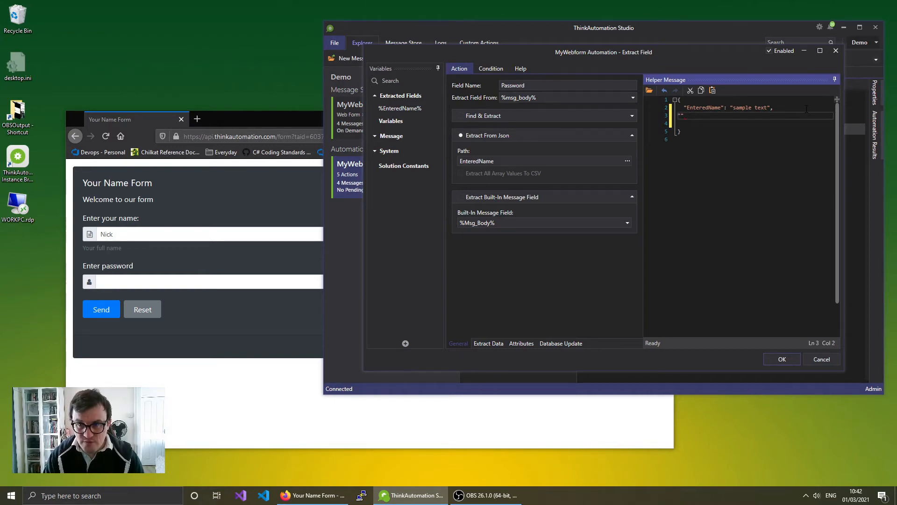
key("Right")
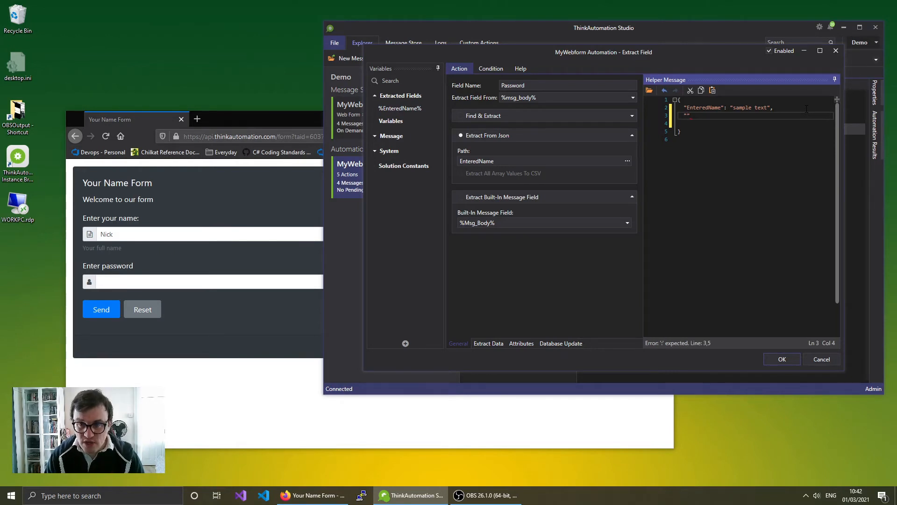
type("Pass\"")
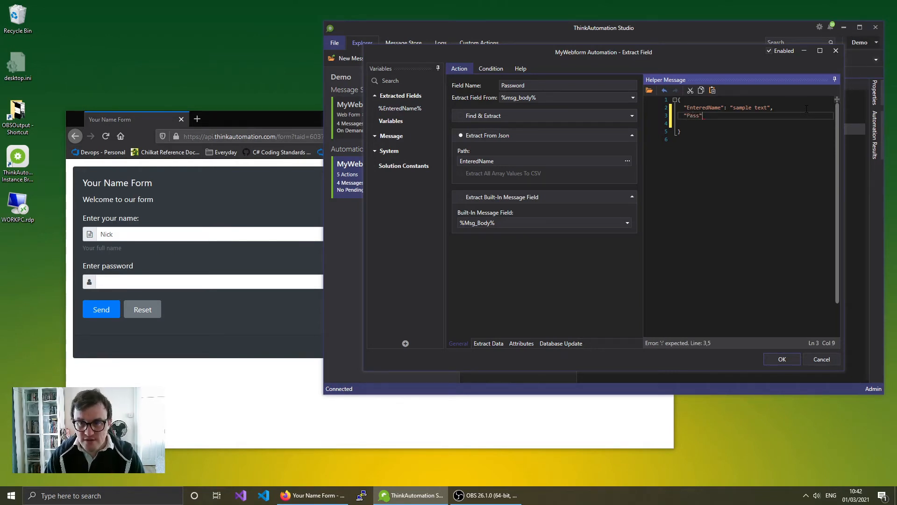
type(": \"dfgjhdfg\"")
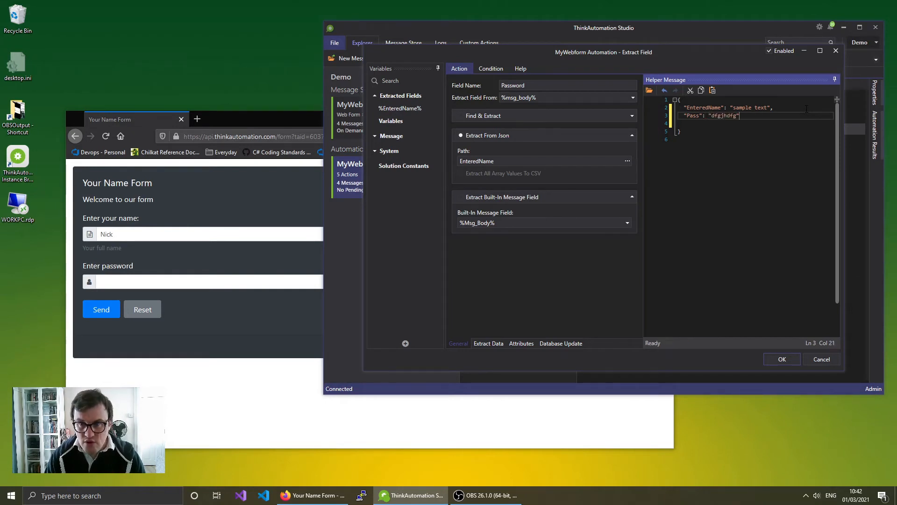
left_click(708, 124)
key("BackSpace")
key("BackSpace")
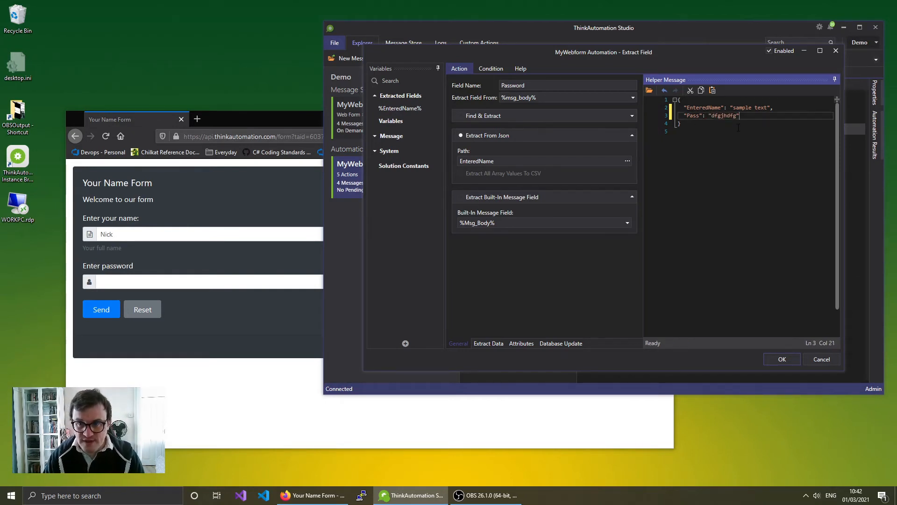
left_click(735, 134)
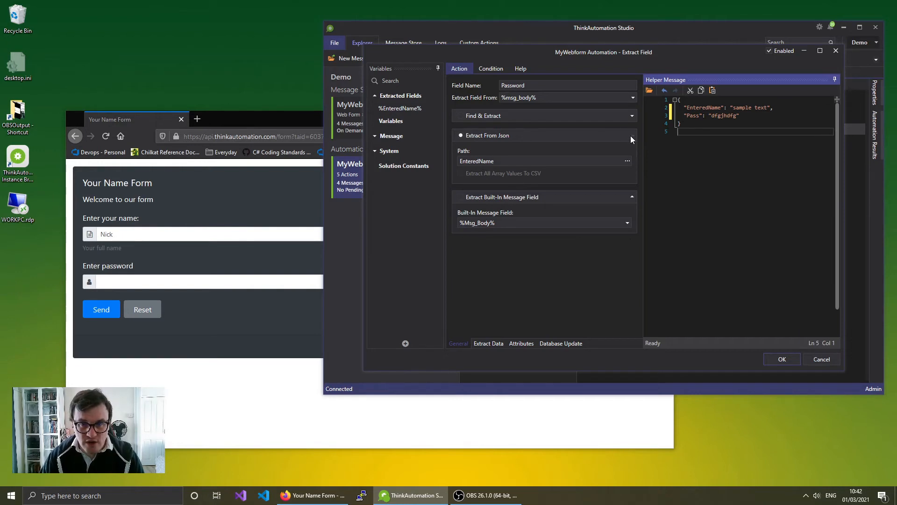
- Set the extraction's JSON path to Pass and save the Password action
left_click(585, 138)
left_click(628, 160)
left_click(530, 165)
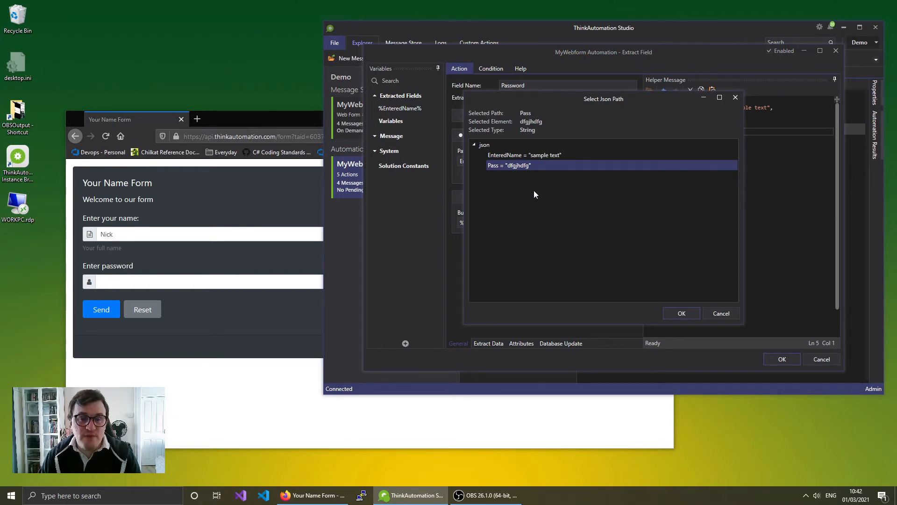
left_click(680, 311)
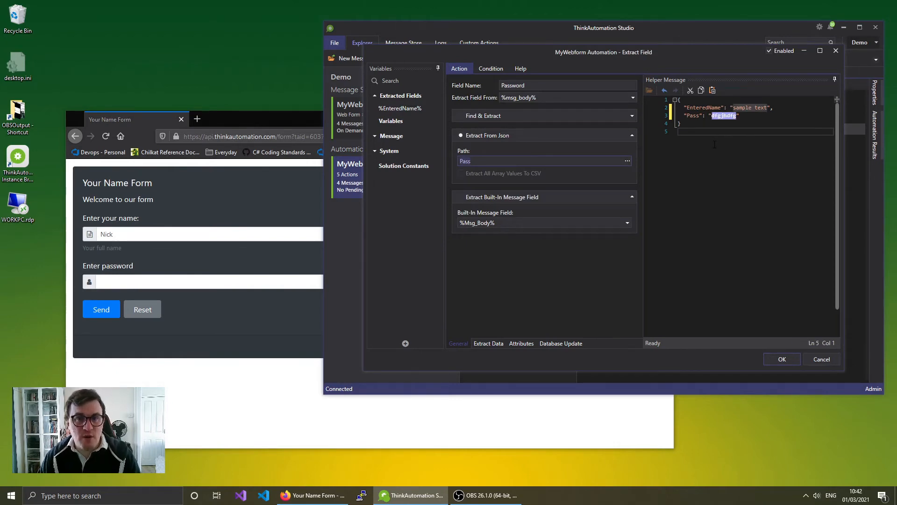
left_click(782, 359)
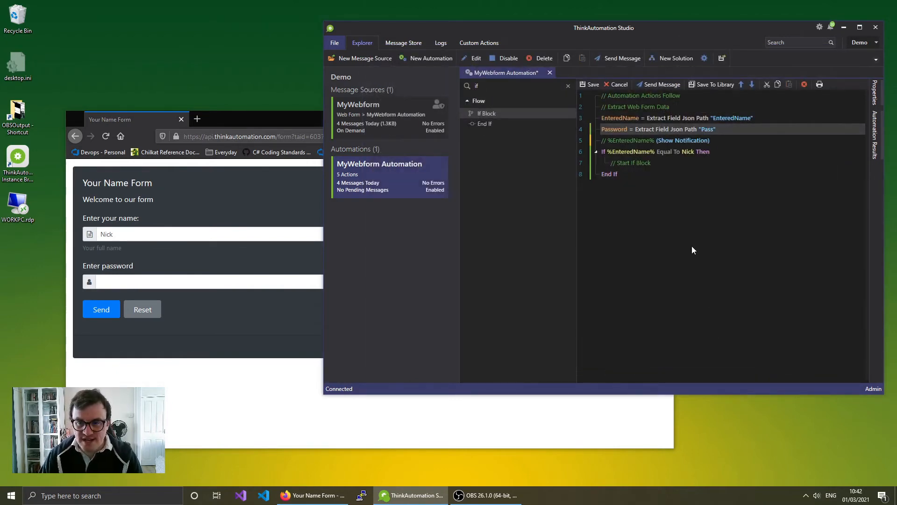
double_click(638, 152)
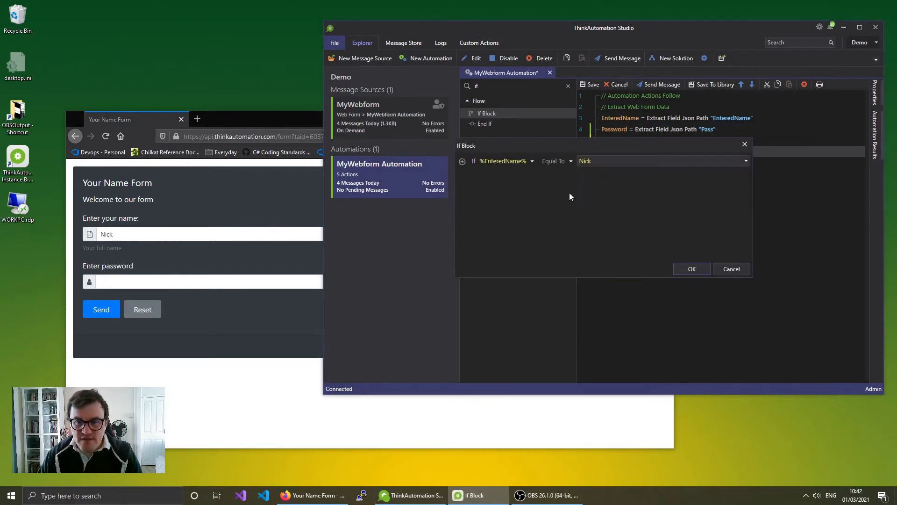
left_click(462, 161)
left_click(511, 173)
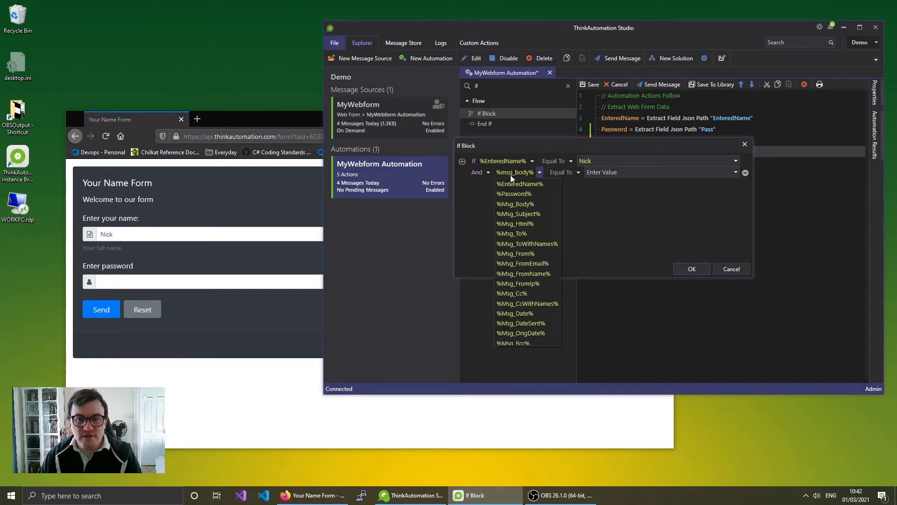
left_click(524, 194)
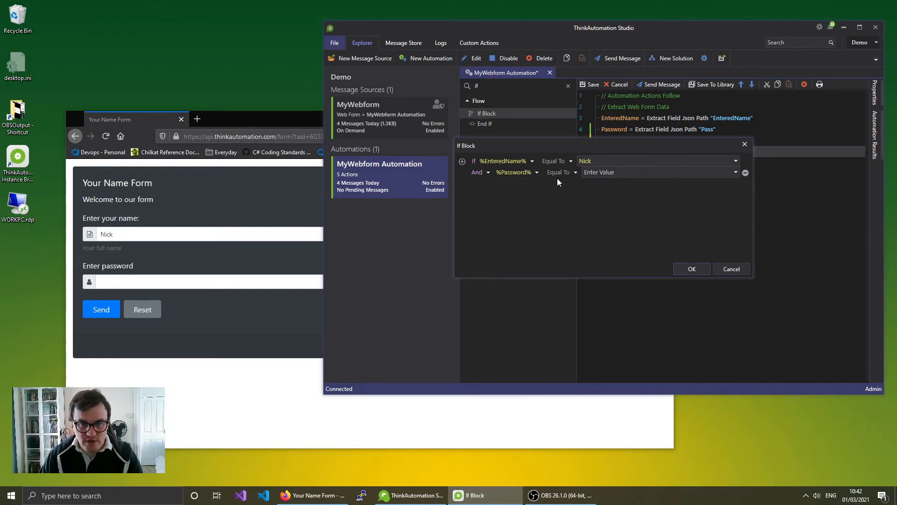
left_click(608, 172)
type("1234")
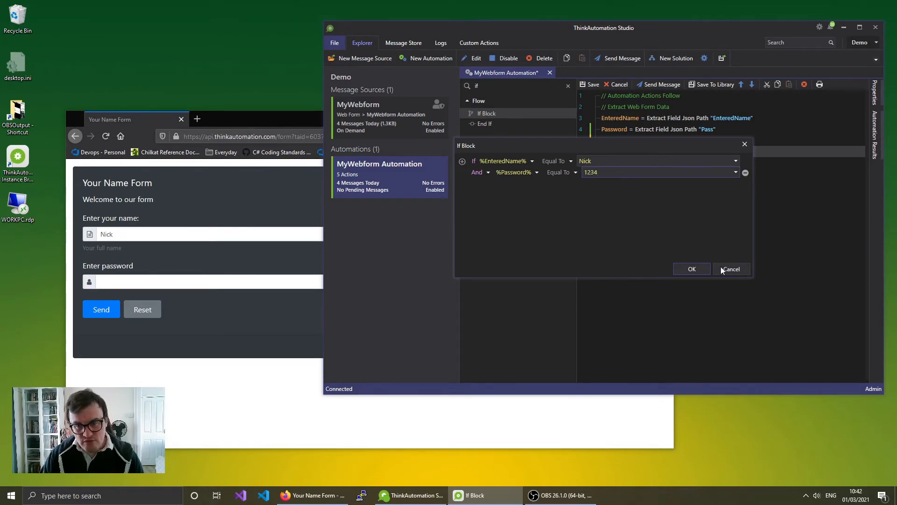
left_click(695, 270)
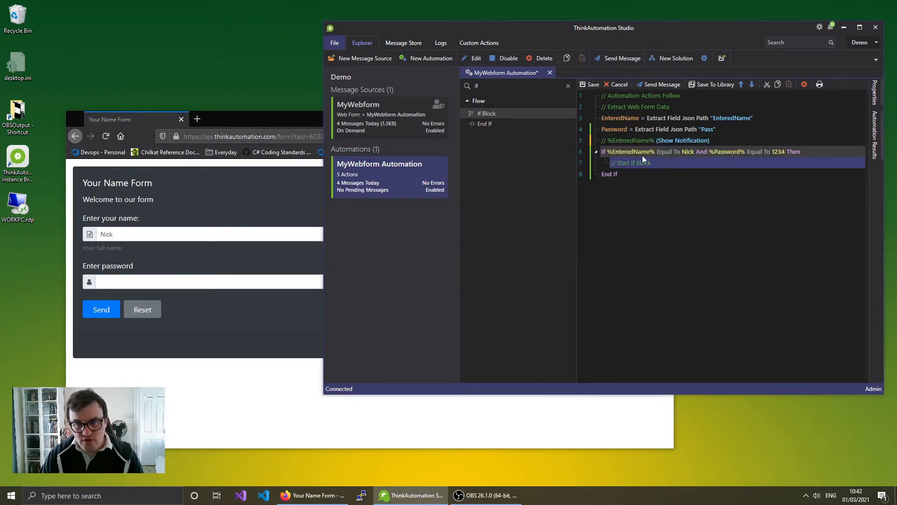
- Place a Return 'Access granted' action inside the If block
key("BackSpace")
key("BackSpace")
type("return")
left_click_drag(486, 113, 626, 163)
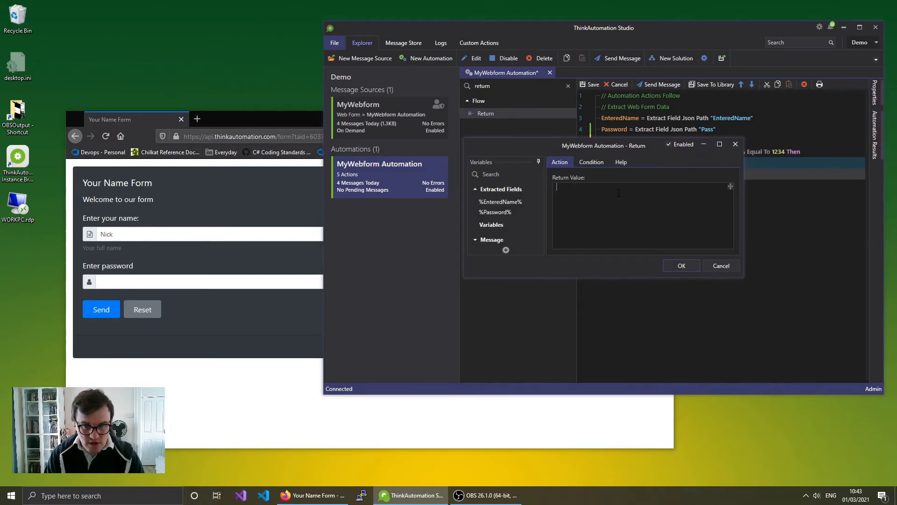
type("Acce")
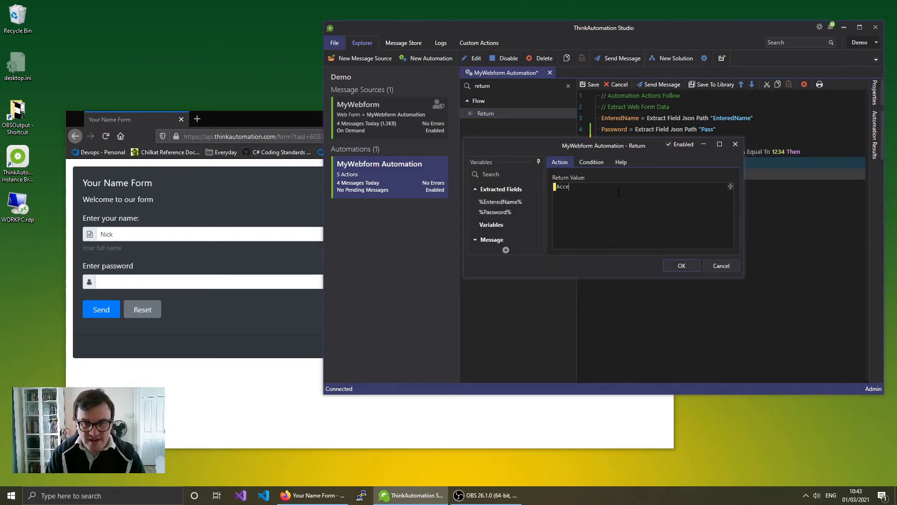
type("ss granted")
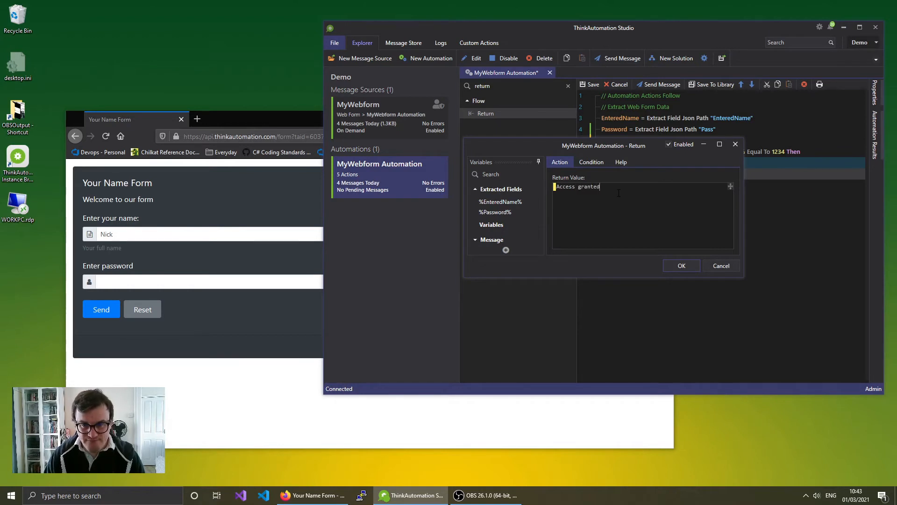
left_click(692, 270)
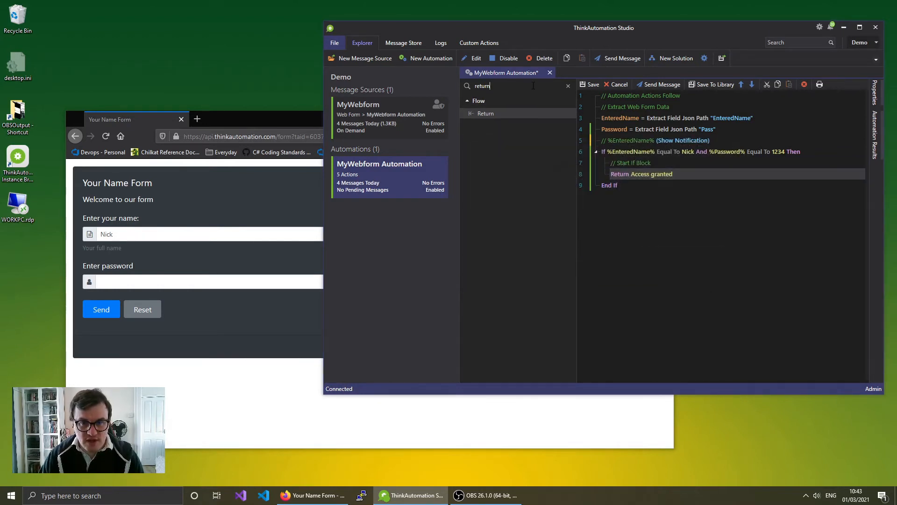
type("else")
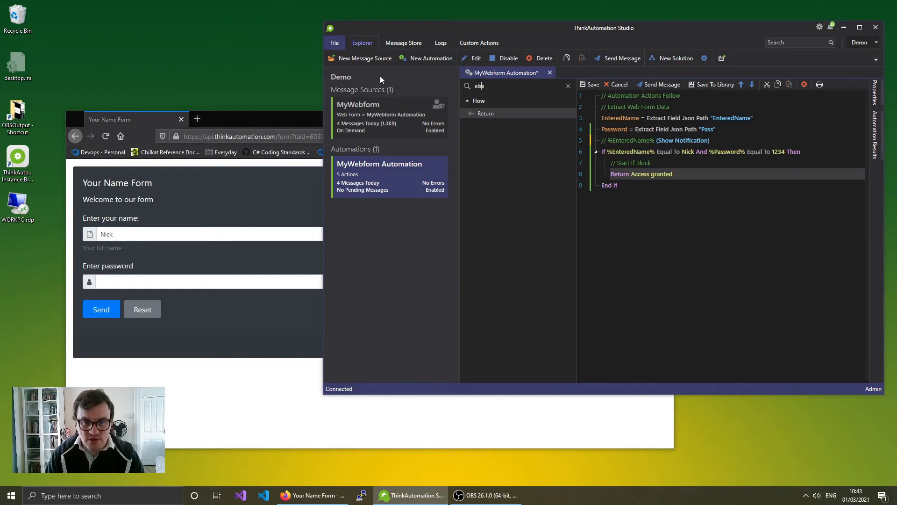
key("Return")
- Add an Else branch and paste a copy of the Access granted return under it
left_click(705, 264)
left_click_drag(517, 117, 629, 182)
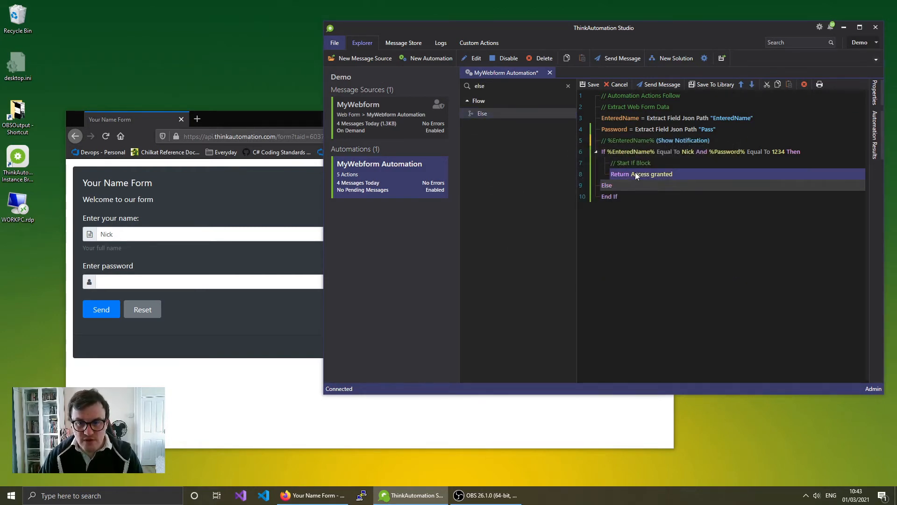
right_click(636, 173)
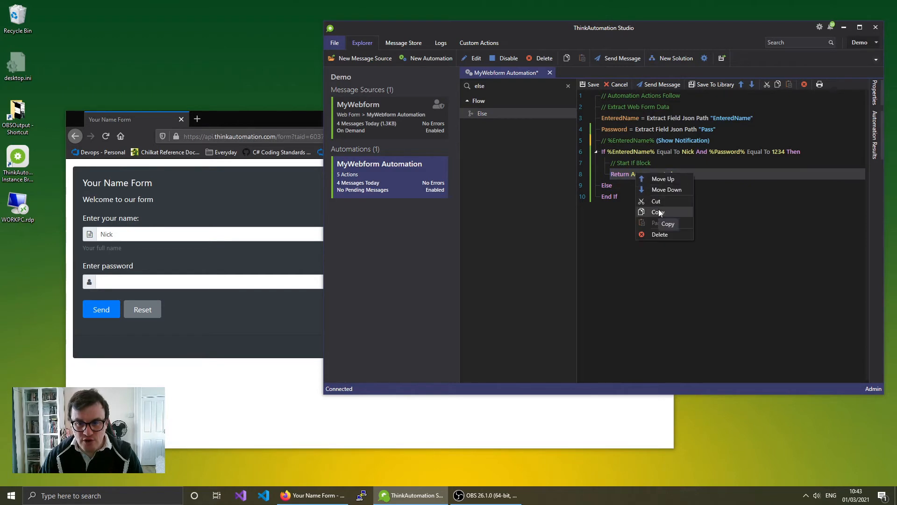
left_click(658, 211)
right_click(628, 186)
left_click(651, 236)
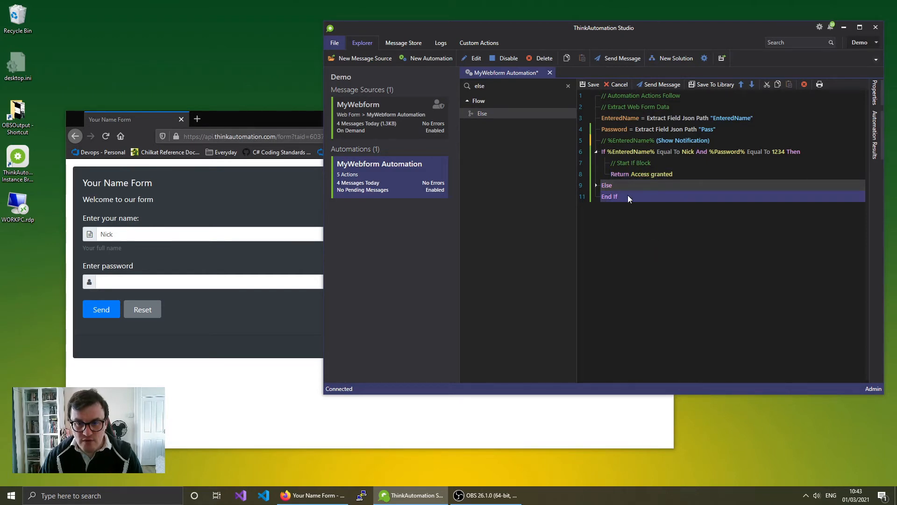
- Change the pasted return value to 'Access denied. Go away' and review the script lines
left_click(596, 186)
double_click(641, 197)
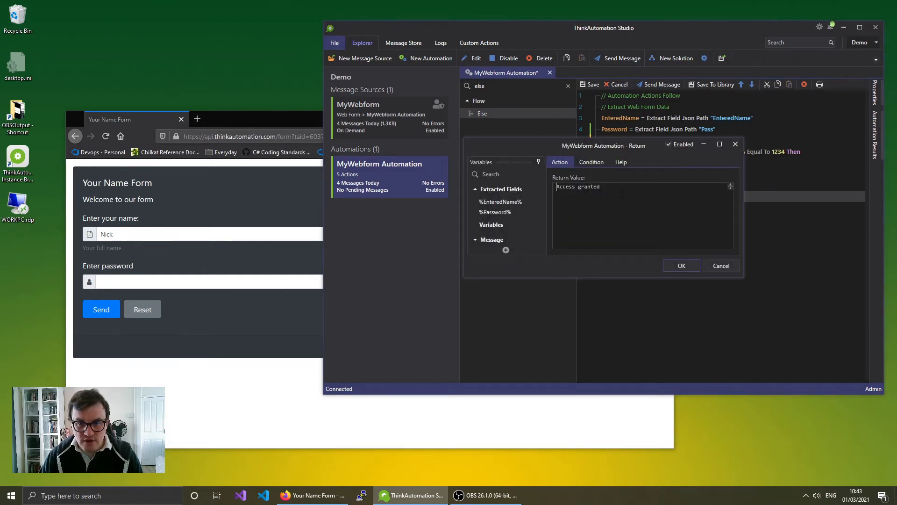
double_click(620, 187)
type("denied")
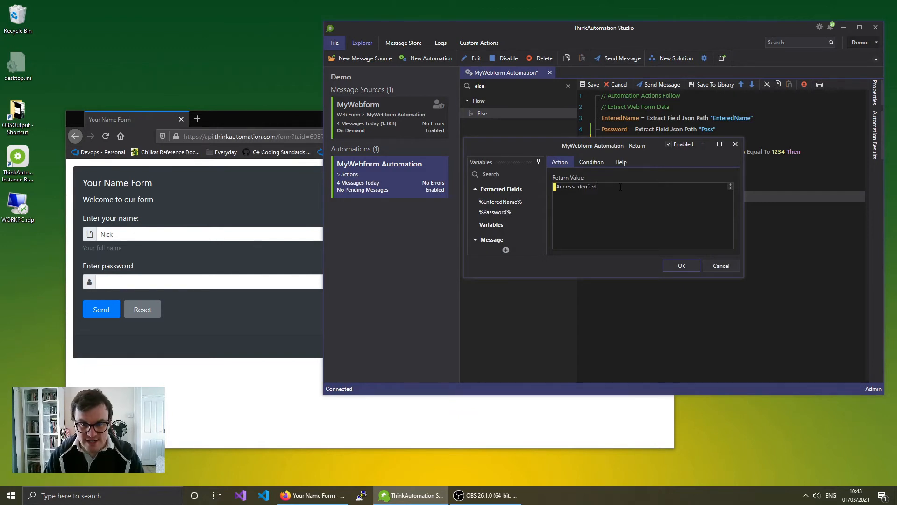
type(". Go away")
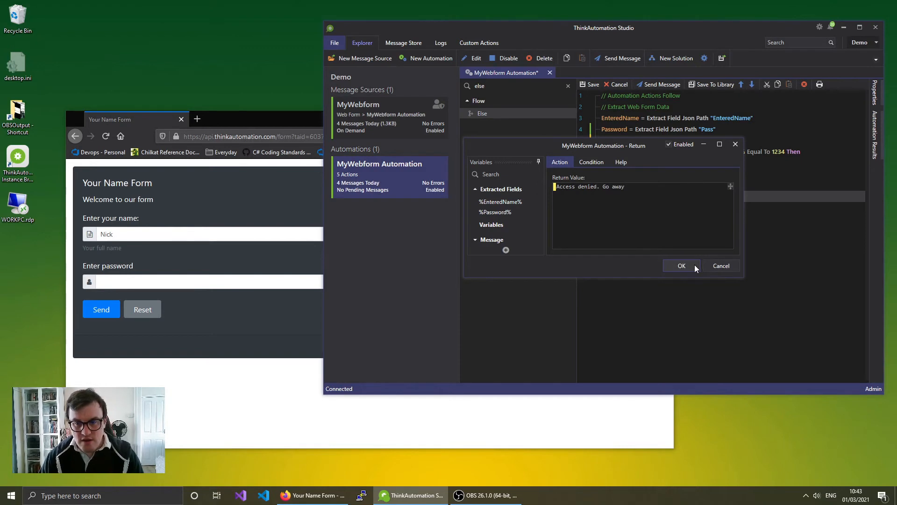
left_click(694, 266)
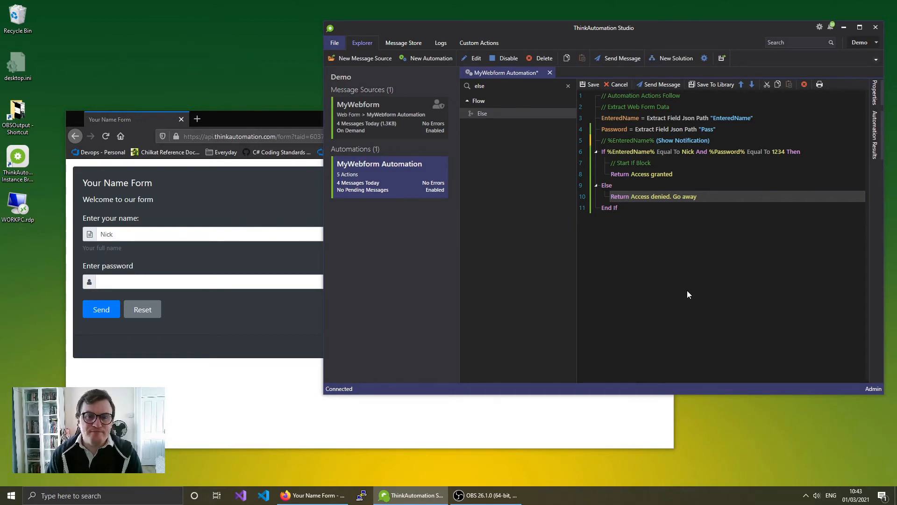
left_click(645, 130)
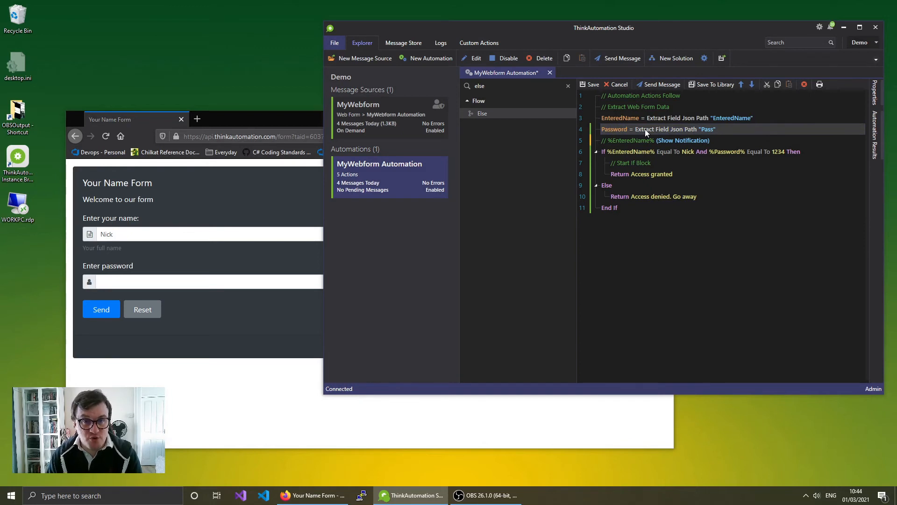
left_click(694, 140)
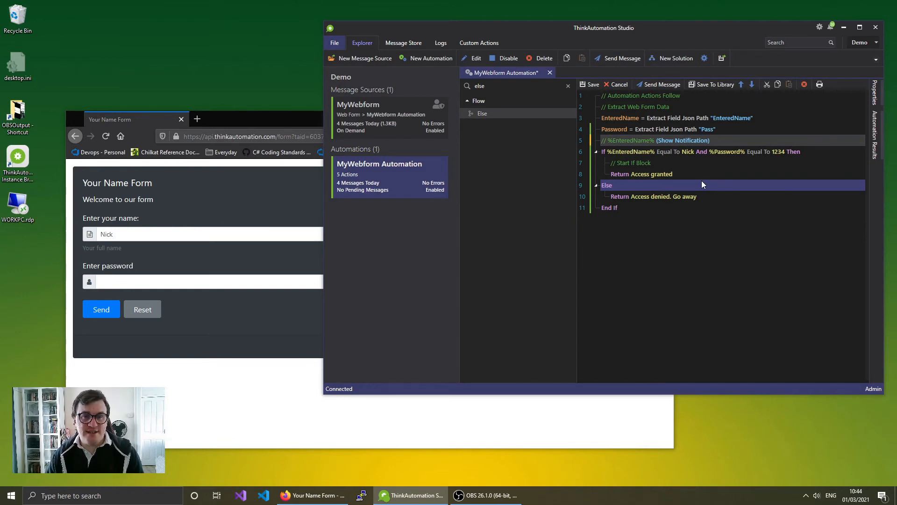
- Save the automation, reload the form, and submit a wrong name with a wrong password to get 'Access denied. Go away'
left_click(586, 85)
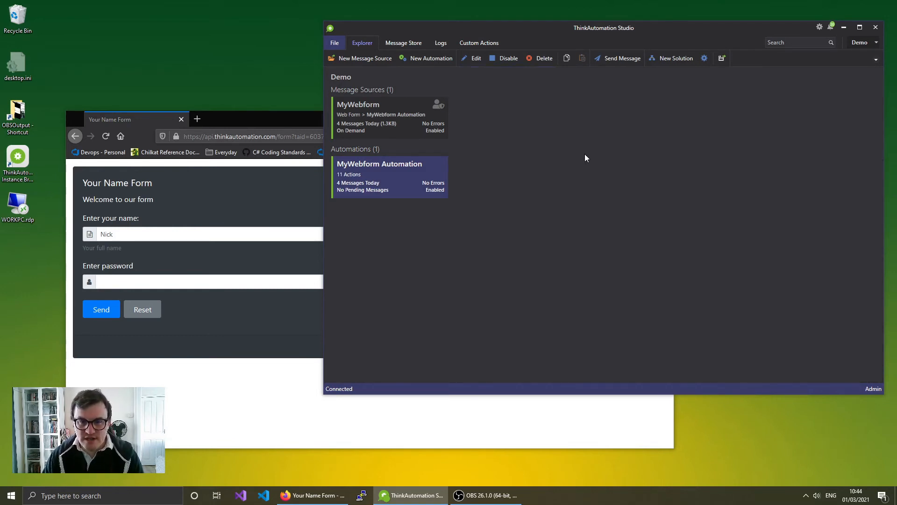
left_click(105, 136)
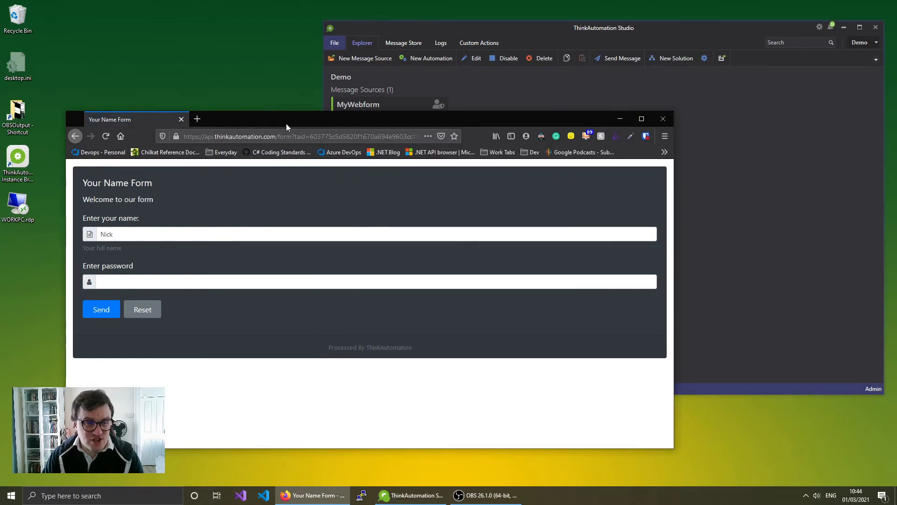
left_click_drag(287, 124, 280, 102)
left_click(145, 210)
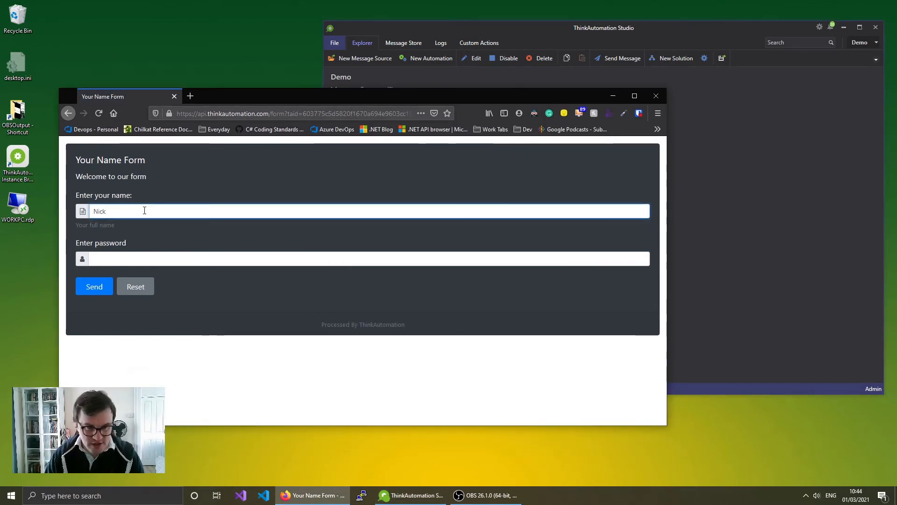
type("Nic")
key("BackSpace")
key("BackSpace")
key("BackSpace")
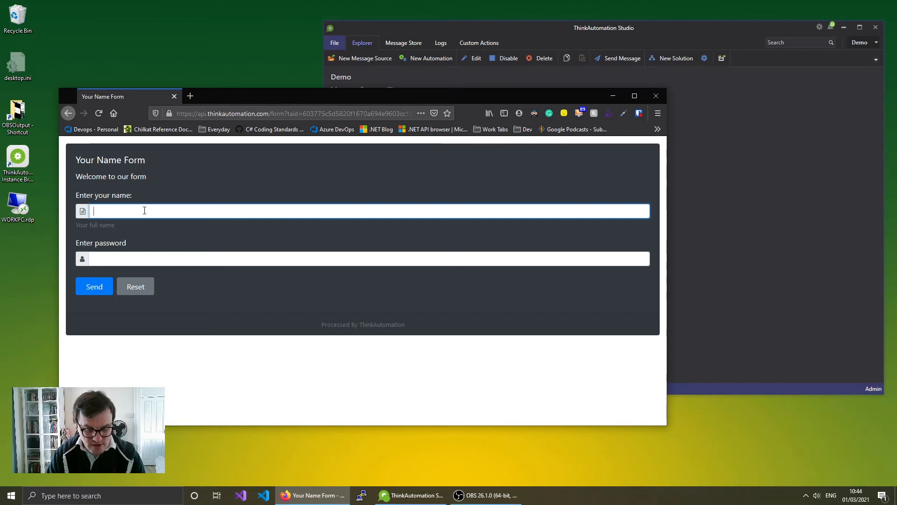
type("NastyMan")
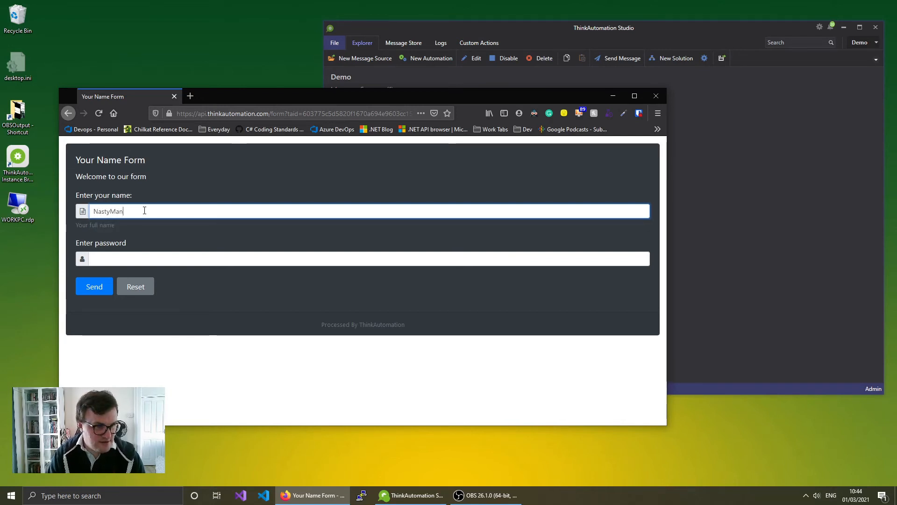
key("Tab")
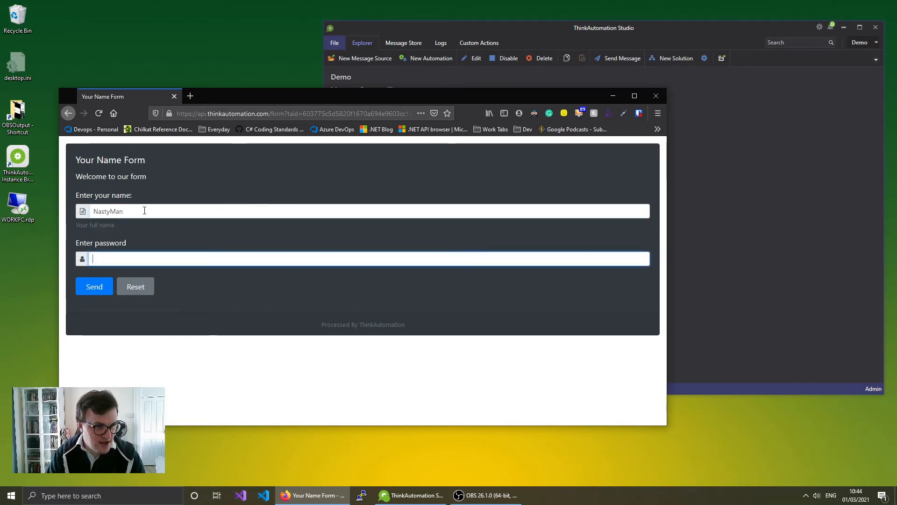
key("ctrl+v")
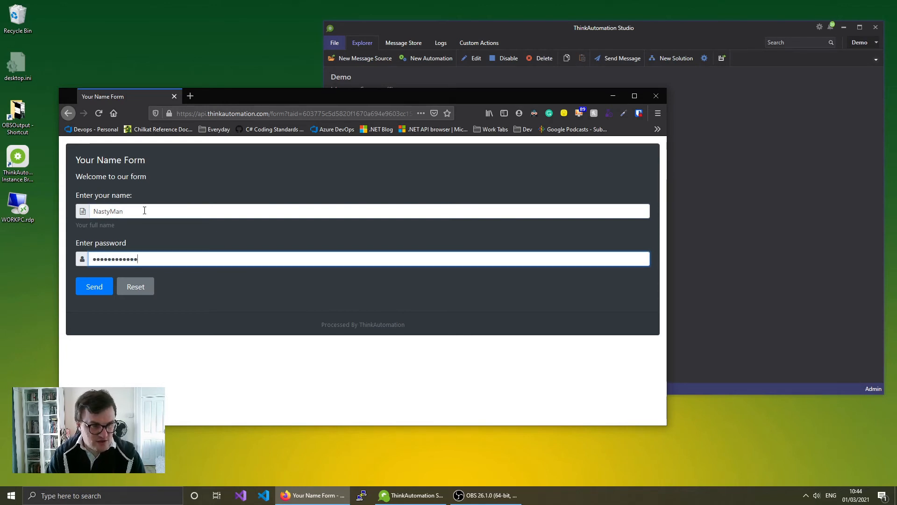
left_click(86, 291)
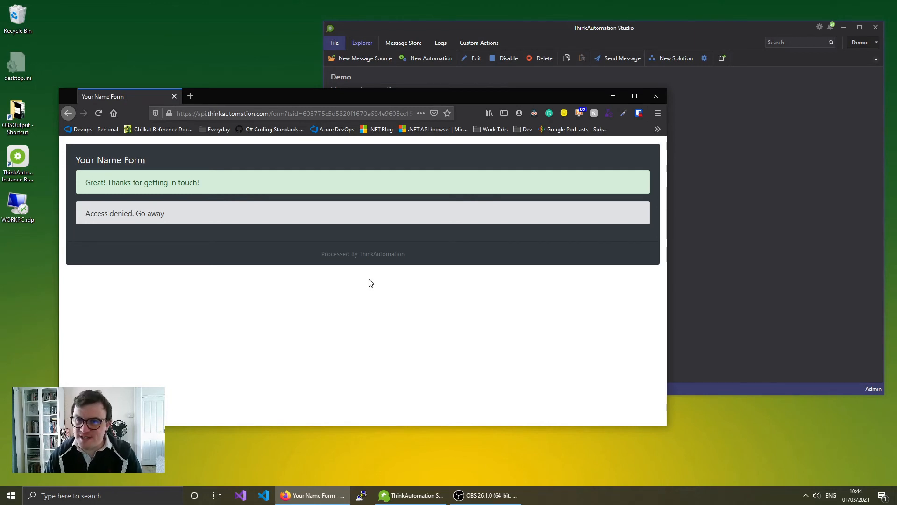
- Reload the form and submit the correct name and password to get 'Access granted'
left_click(96, 113)
left_click_drag(178, 210, 29, 200)
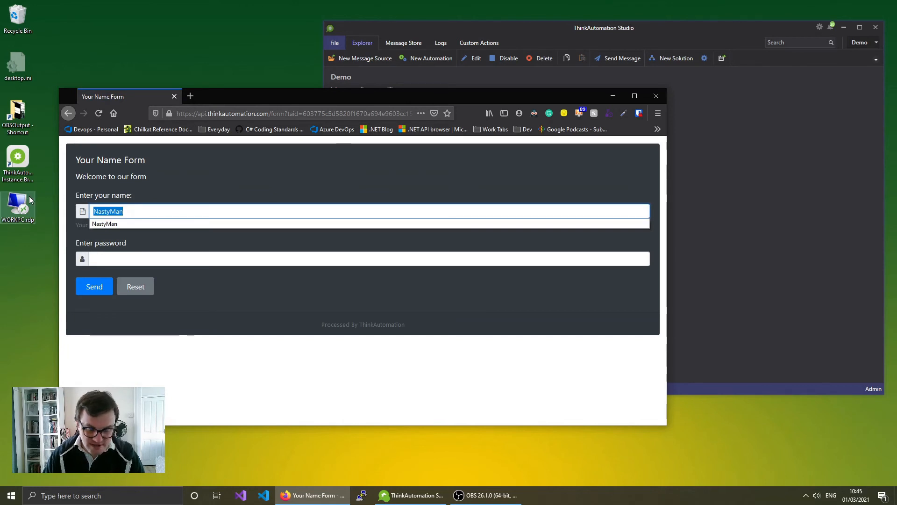
type("Nick")
key("Tab")
type("pass")
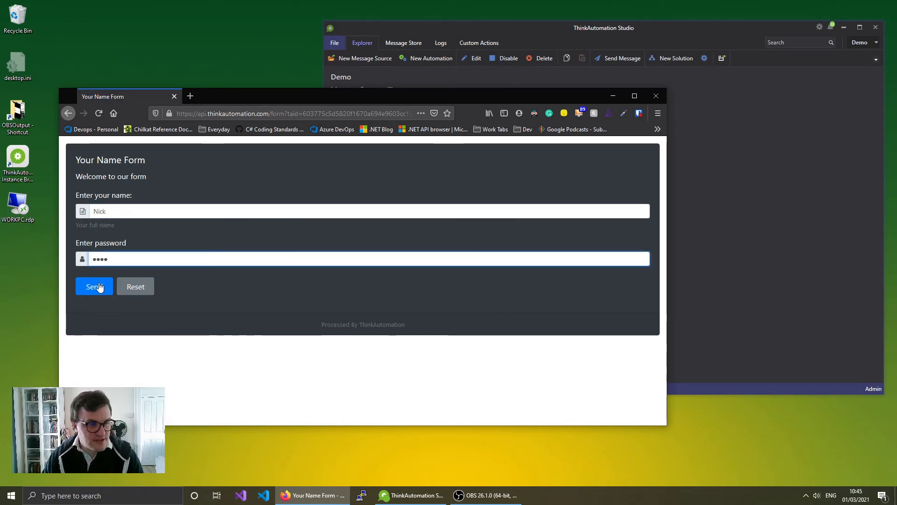
left_click(95, 286)
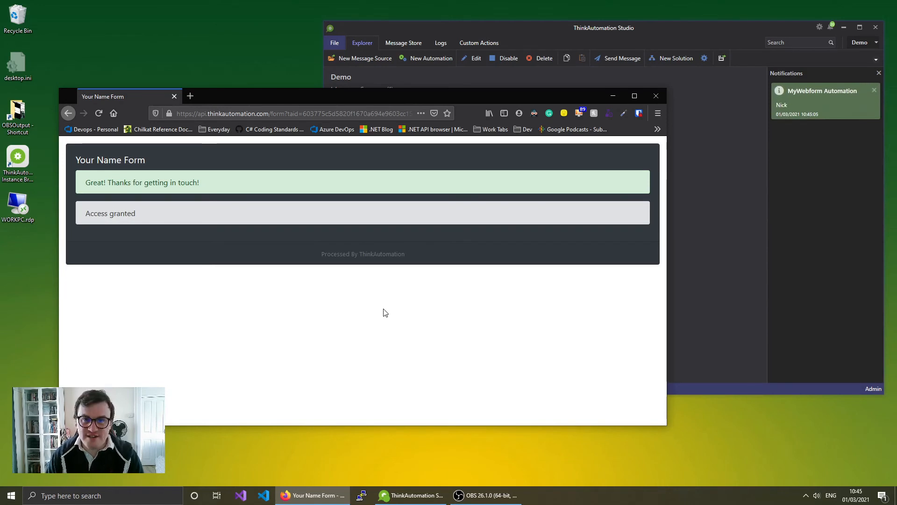